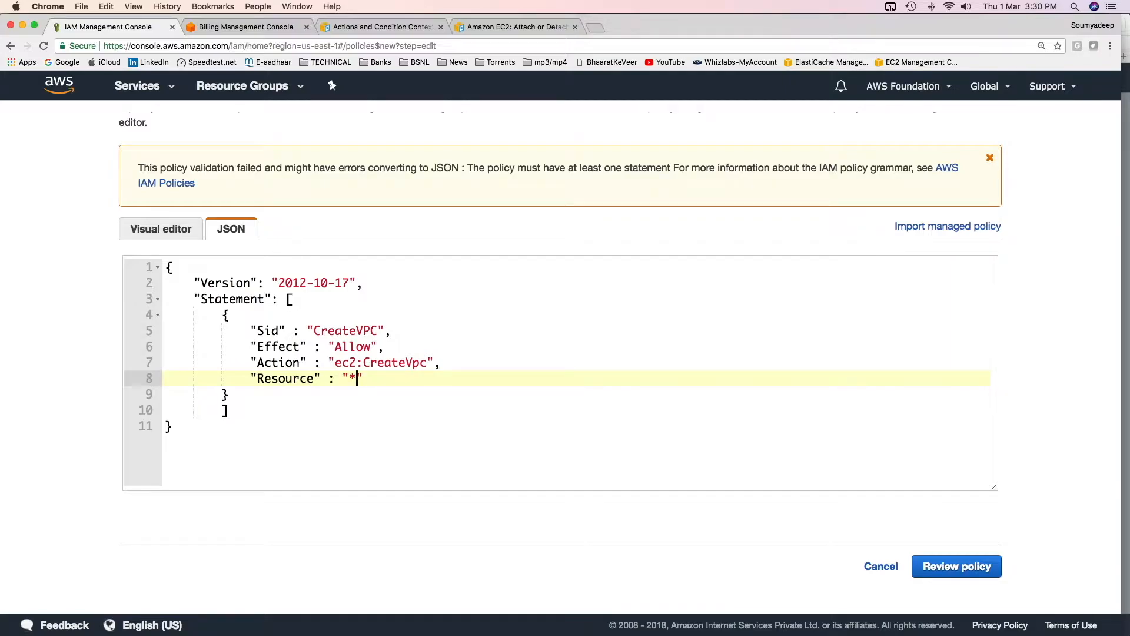
Turn the policy's Action value into a bracketed list with "ec2:CreateVpc" on its own line
click(329, 362)
text([)
key(Right)
key(Right)
key(Right)
key(Right)
key(Right)
key(Right)
key(Right)
key(Right)
key(Right)
key(Right)
key(Right)
key(Right)
key(Right)
key(Right)
key(Right)
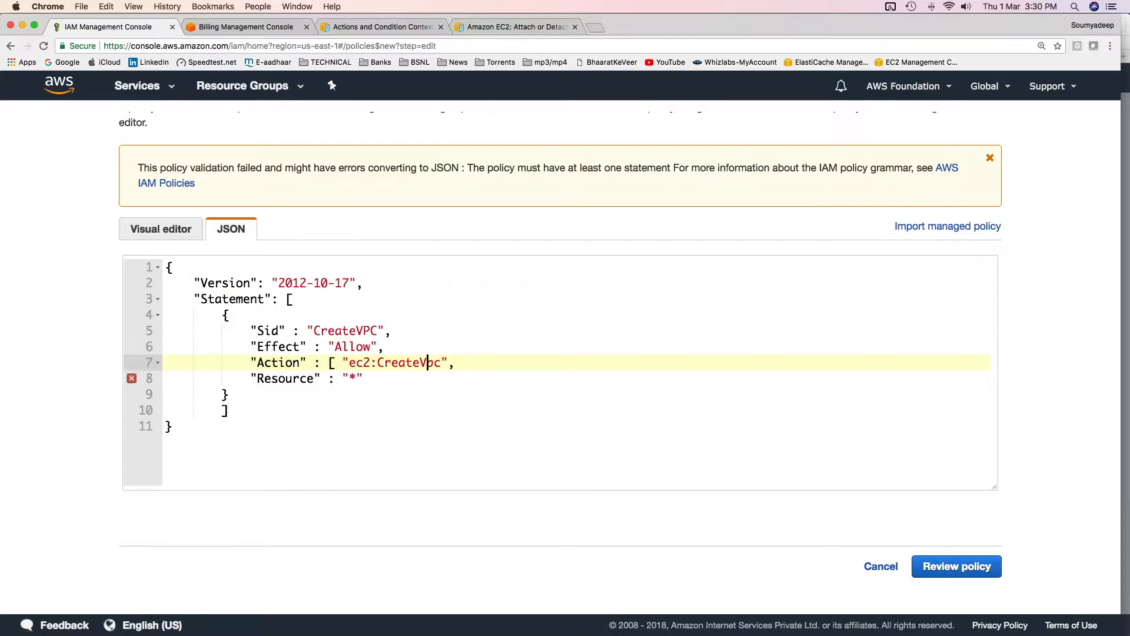
key(Left)
key(Left)
key(Left)
key(Left)
key(Left)
key(Left)
key(Left)
key(Left)
key(Left)
key(Left)
key(Left)
key(Left)
key(Left)
key(Left)
key(Left)
key(Left)
key(Return)
key(Right)
key(Right)
key(Right)
key(Right)
key(Right)
key(Right)
key(Right)
key(Right)
key(Right)
key(Right)
key(Right)
key(Right)
key(Right)
key(Right)
key(Right)
key(Right)
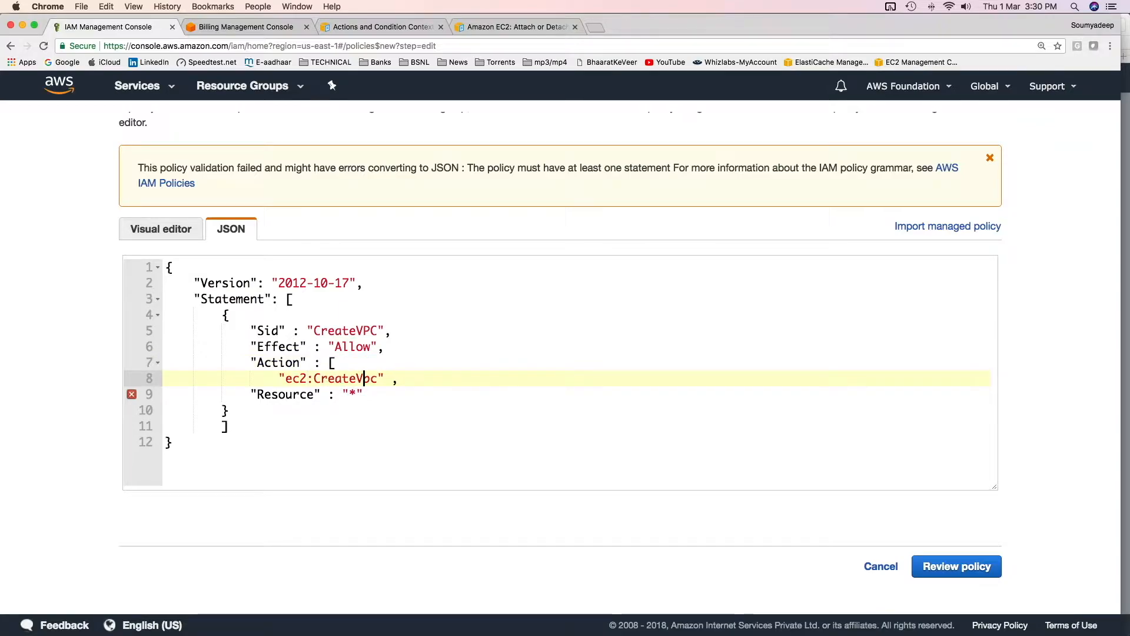
key(Return)
text(],)
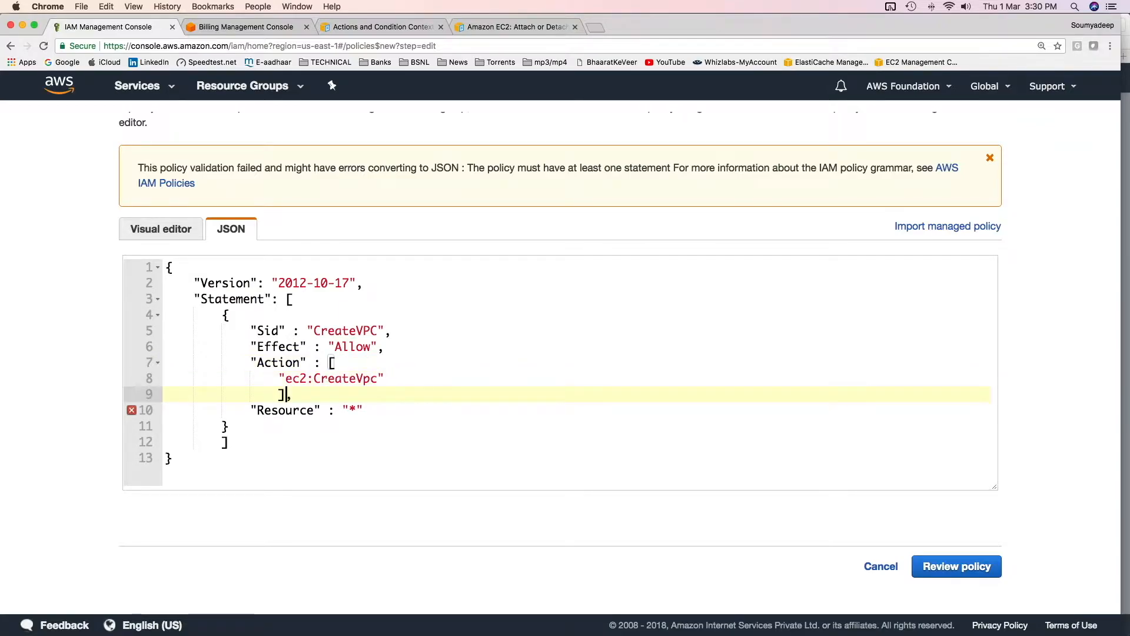
Add "ec2:CreateSecurityGroup" as the second entry in the policy's Action list
key(Up)
key(super+Right)
key(BackSpace)
text(,)
key(Return)
key(Up)
key(Up)
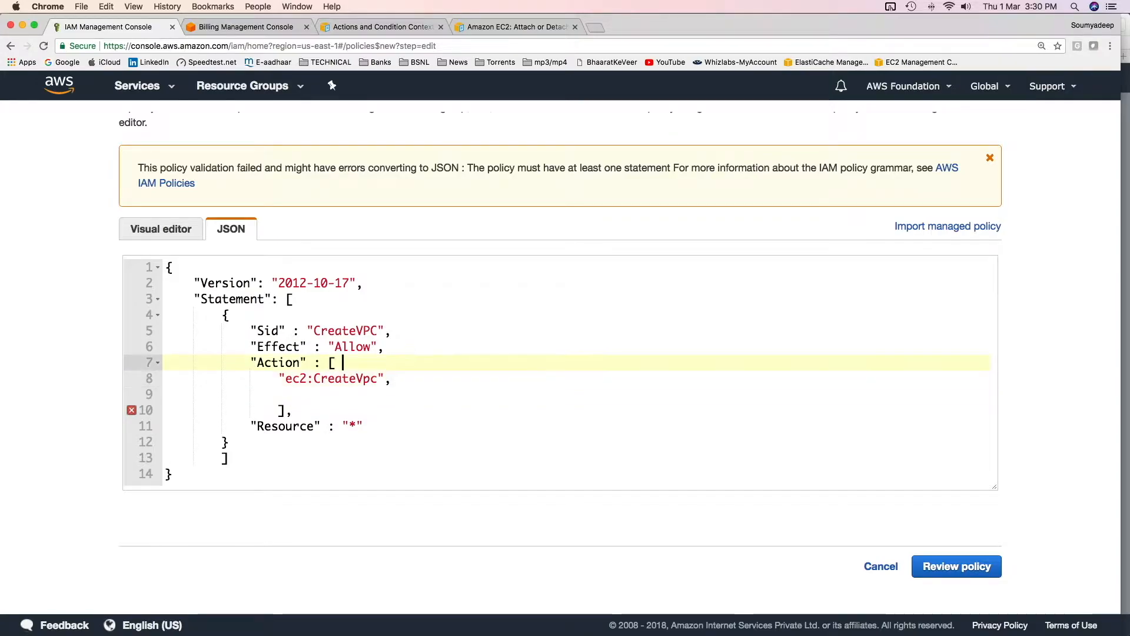
key(Down)
key(Down)
text(")
text(ec2:CreateSecurityGroup)
text(",)
Add "ec2:CreateNetworkAcl" on a new line of the policy's Action list
key(Return)
text(")
text(ec2:CreateNetworkAcl)
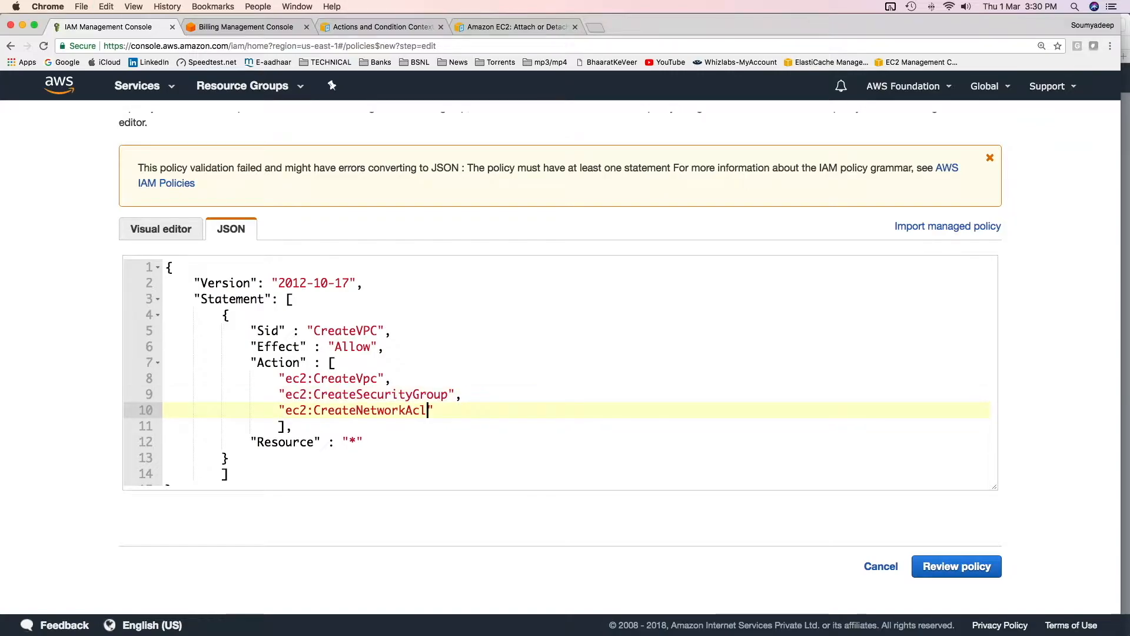
text(",)
key(Return)
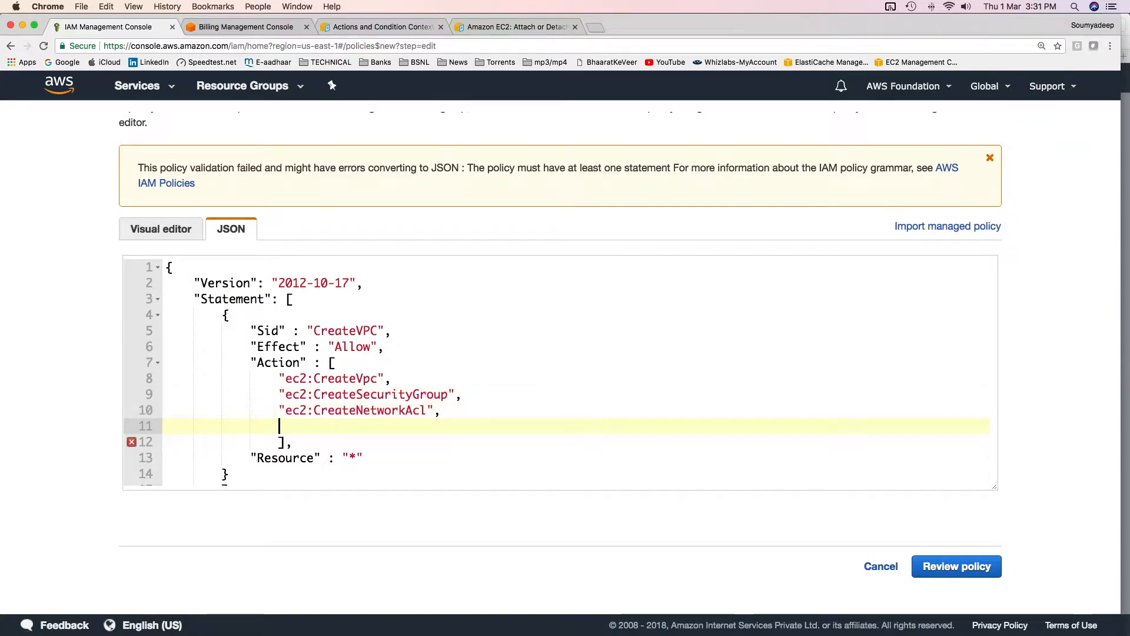
Add "ec2:CreateSubnet" in quotes as the last entry of the policy's Action list
text(ec2:CreateSubnet)
key(Left)
key(Left)
key(Left)
key(Left)
key(Left)
key(Left)
key(Left)
key(Left)
key(Left)
key(Left)
key(Left)
key(Left)
key(Left)
key(Left)
key(Left)
key(Left)
key(Left)
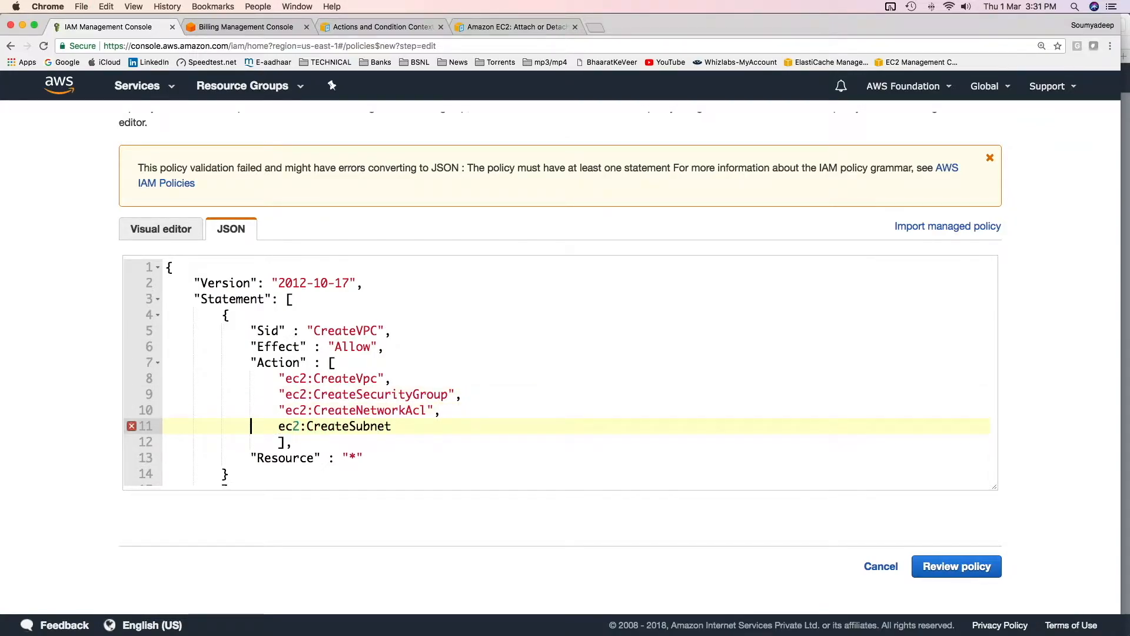
key(Right)
text(")
key(super+Right)
text(")
scroll(475, 411, down, 2)
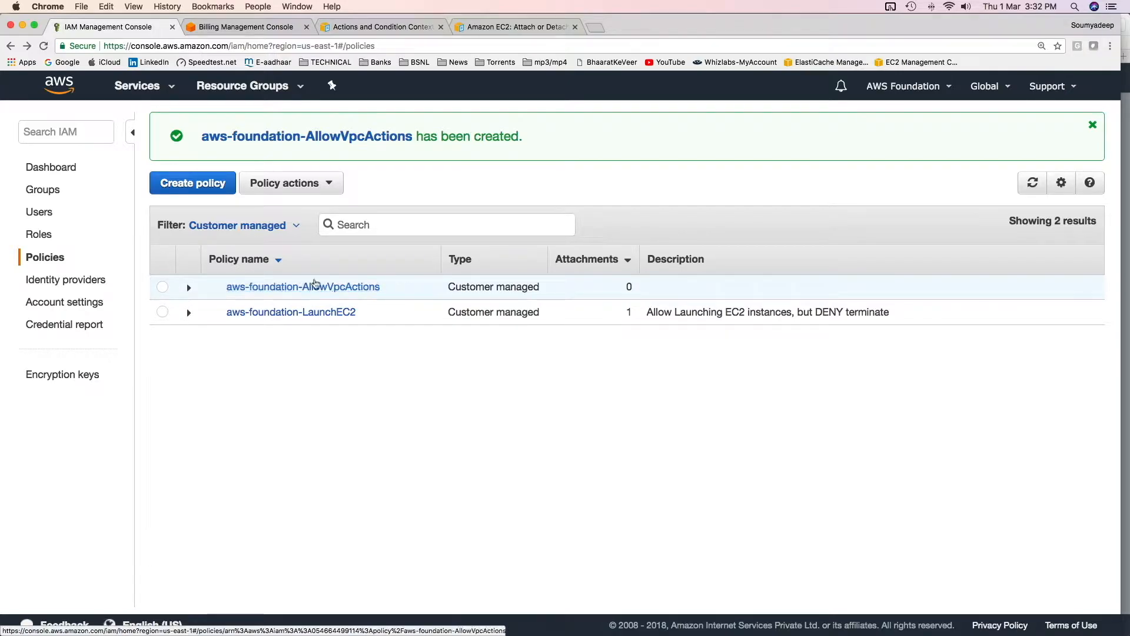
Open the IAM user admin1 and start adding permissions by attaching existing policies directly
click(39, 212)
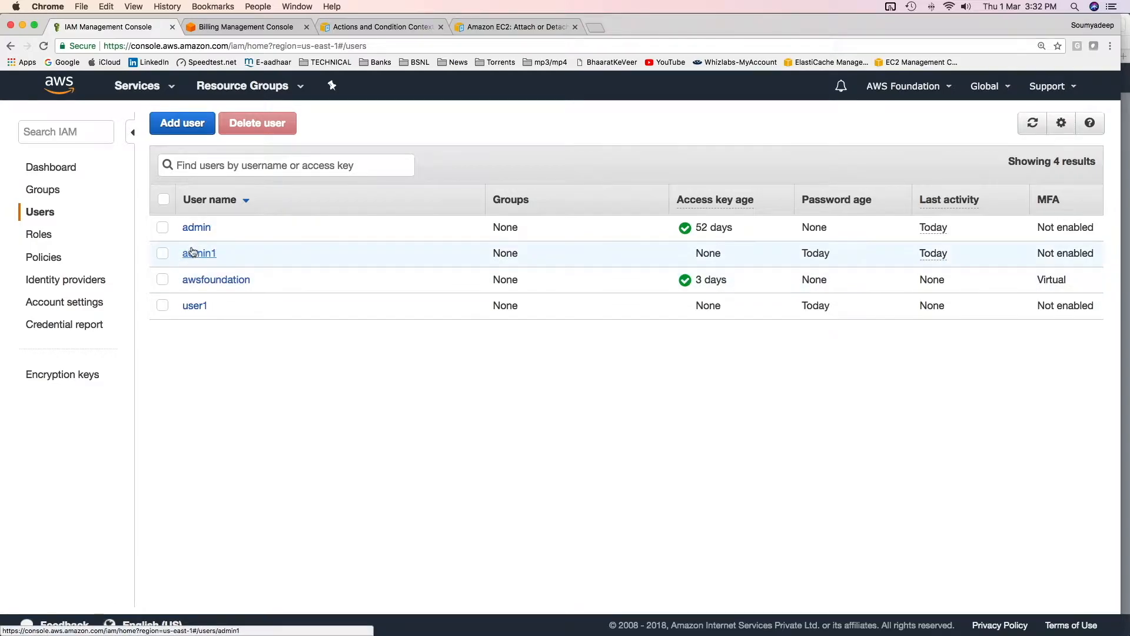
click(197, 253)
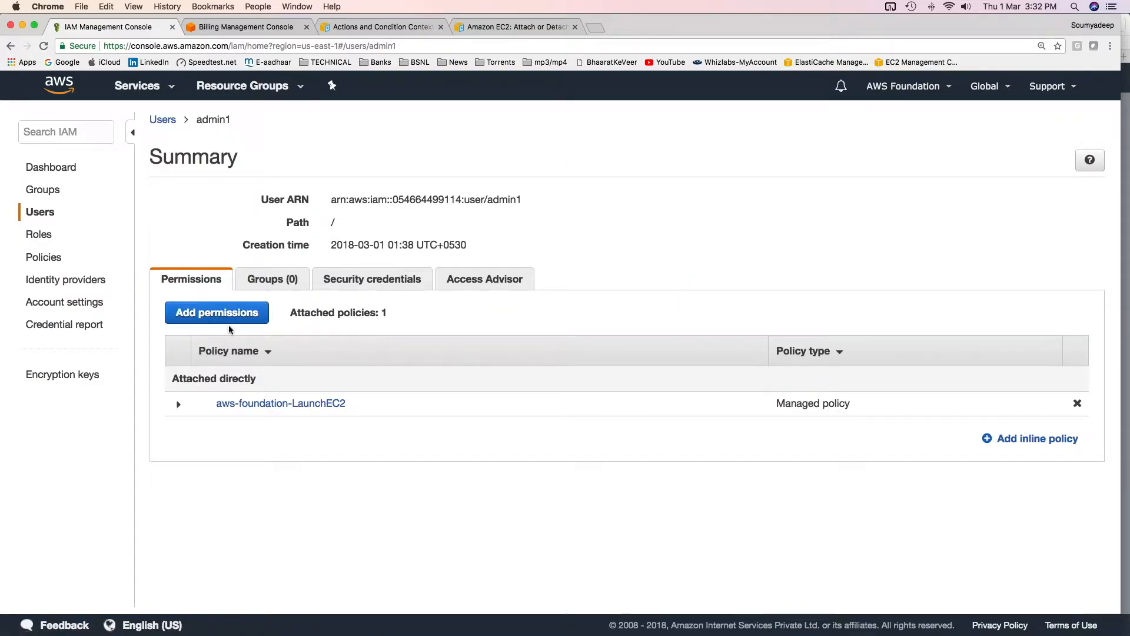
click(229, 317)
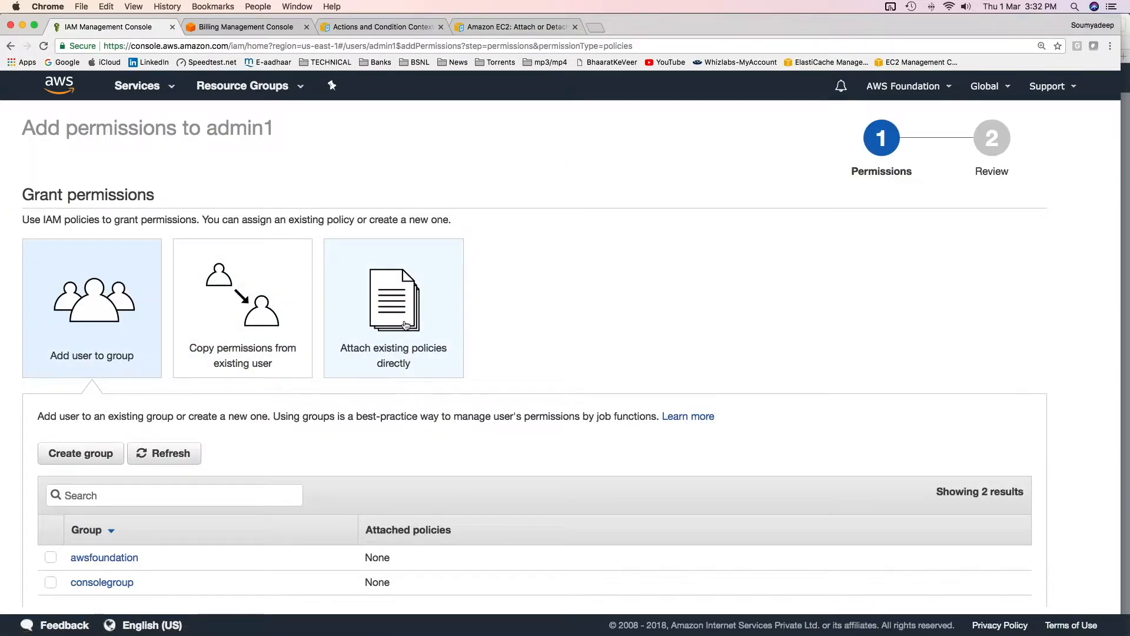
click(405, 325)
Filter the policies to Customer managed and attach aws-foundation-AllowVpcActions to admin1
click(117, 490)
click(118, 490)
click(121, 492)
click(121, 581)
scroll(328, 515, down, 5)
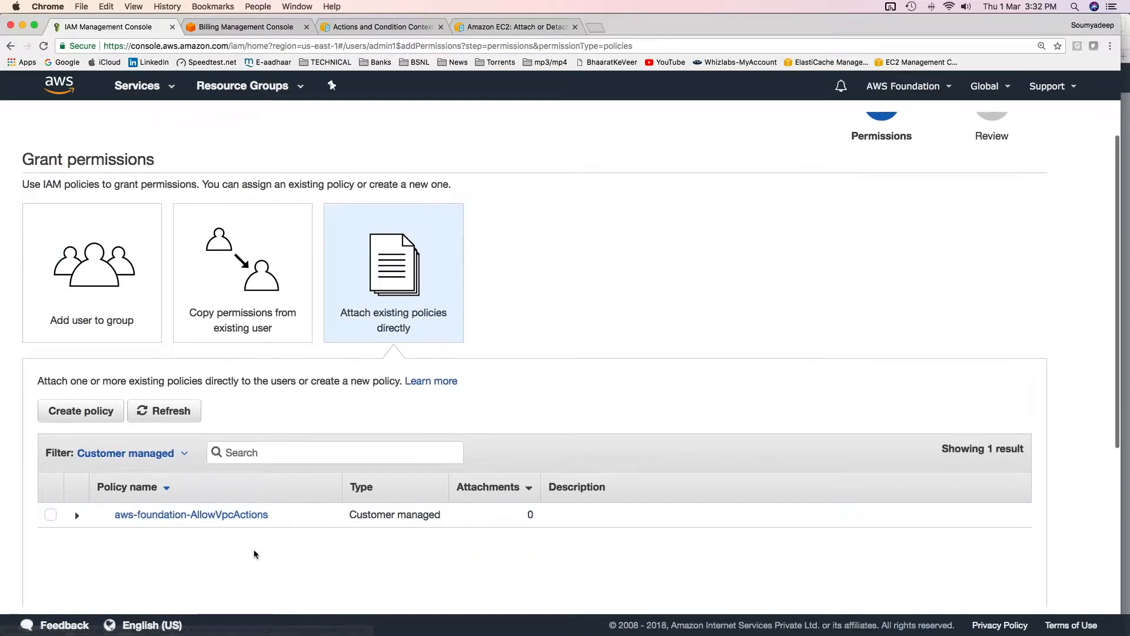
click(45, 332)
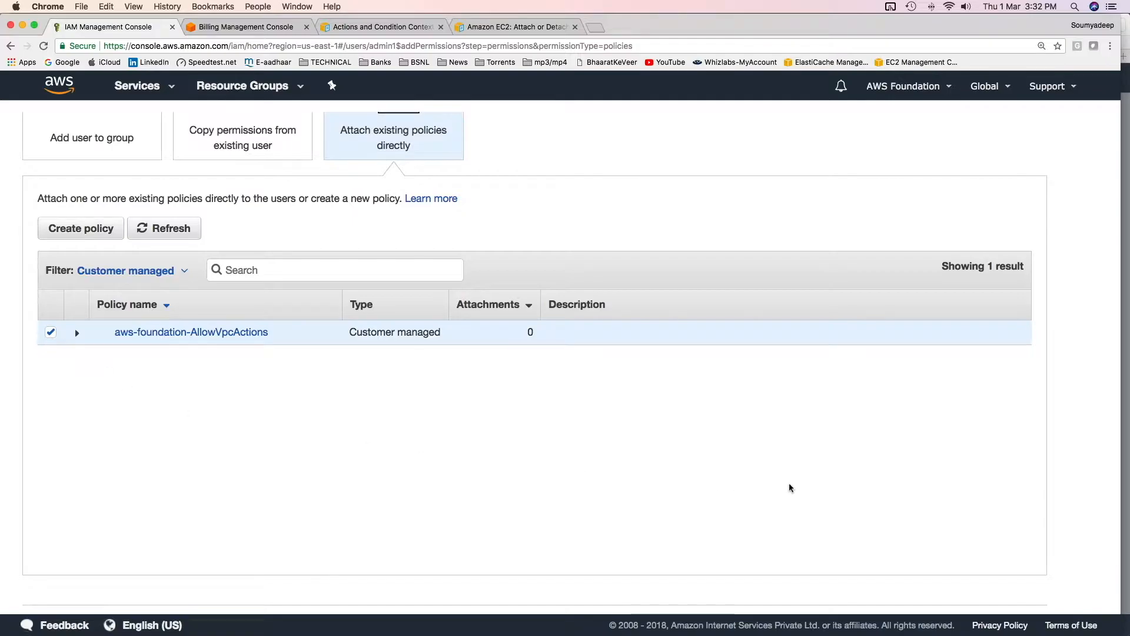
scroll(912, 508, down, 2)
click(995, 567)
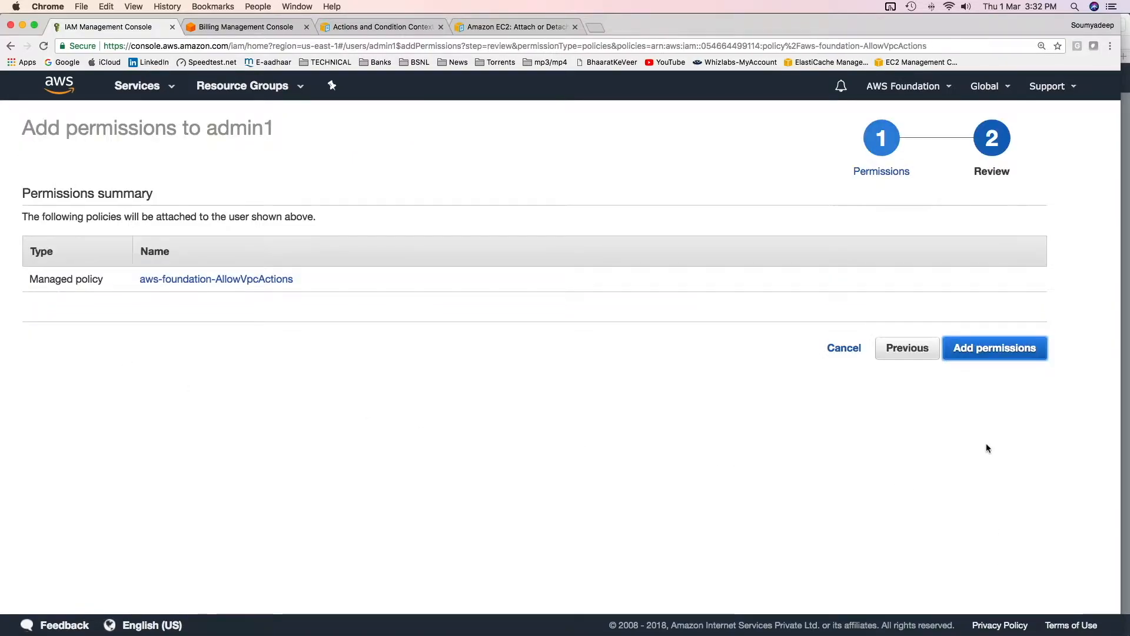
click(977, 352)
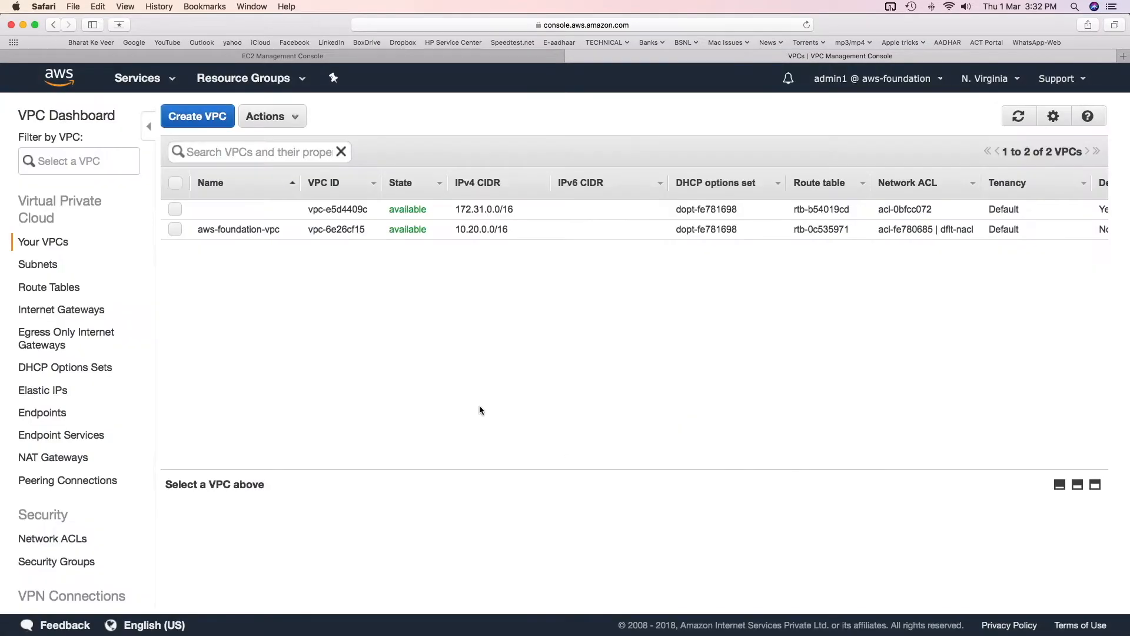
In the Safari VPC console signed in as admin1, create a VPC named vpc-for-iam-policy-demo with IPv4 CIDR block 11.22.0.0/16
click(197, 116)
click(550, 312)
text(vpc-for-)
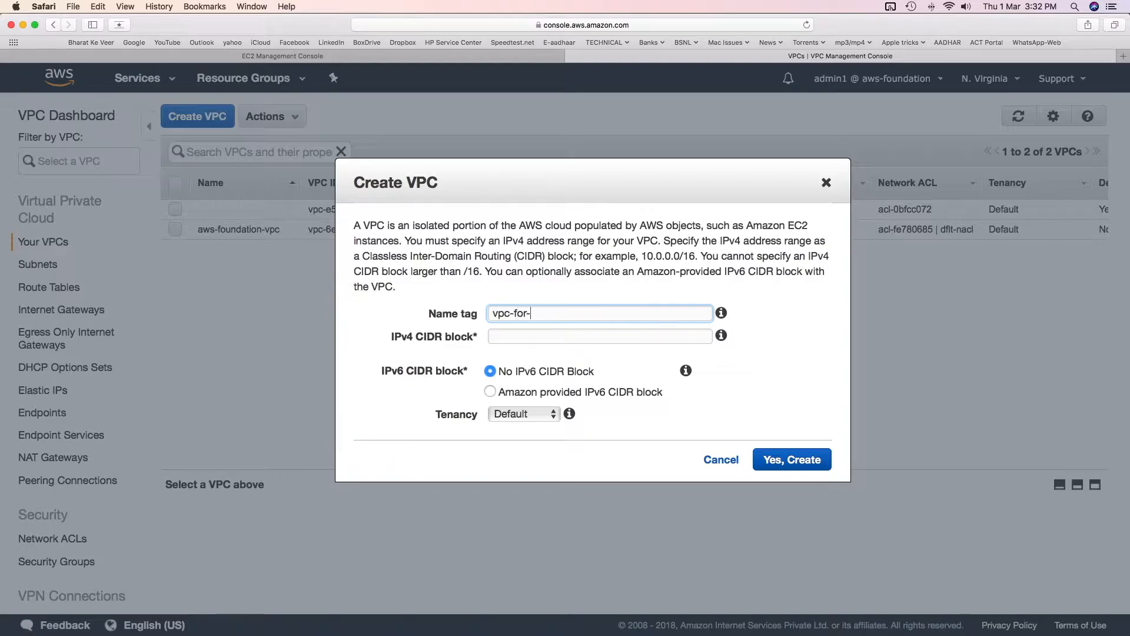
text(iam-policy-demo)
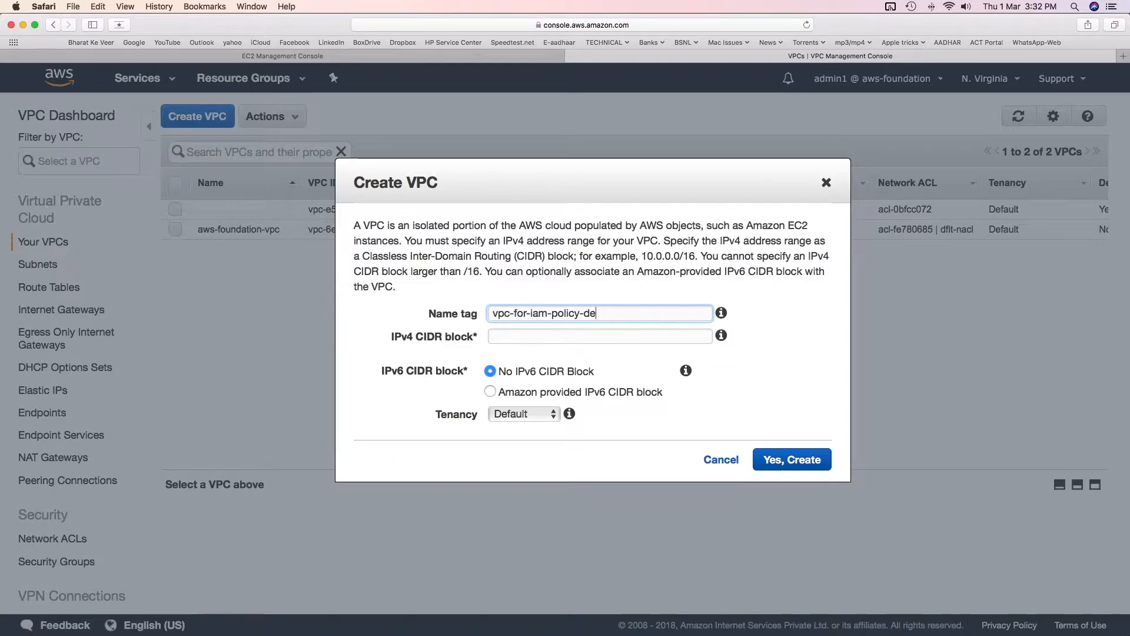
key(super+a)
key(super+c)
key(Tab)
text(11.22.0.0)
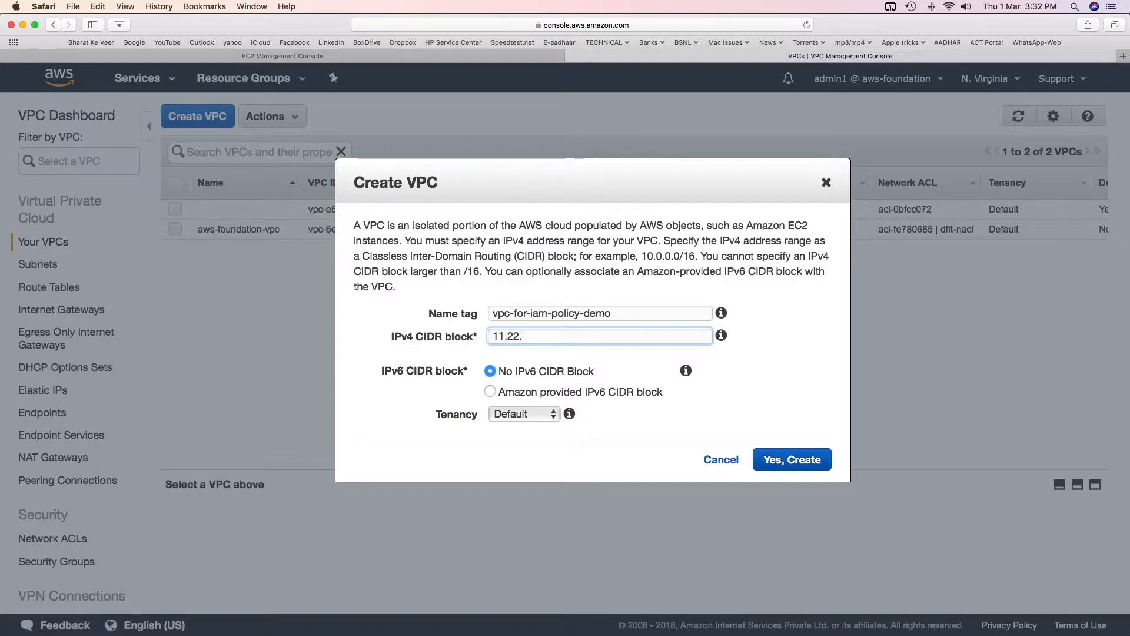
text(/16)
click(778, 461)
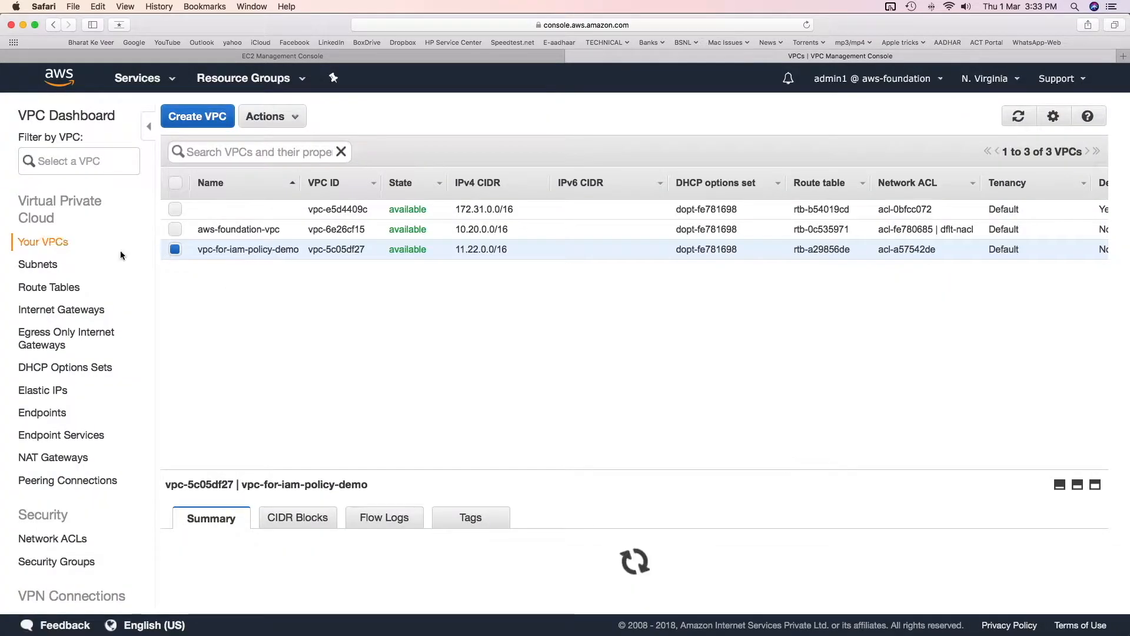
Start a new subnet with the name tag vpc-for-iam-policy-demo-subnet-1
click(37, 264)
click(195, 125)
text(vpc-for-iam-policy-demo-subnet-1)
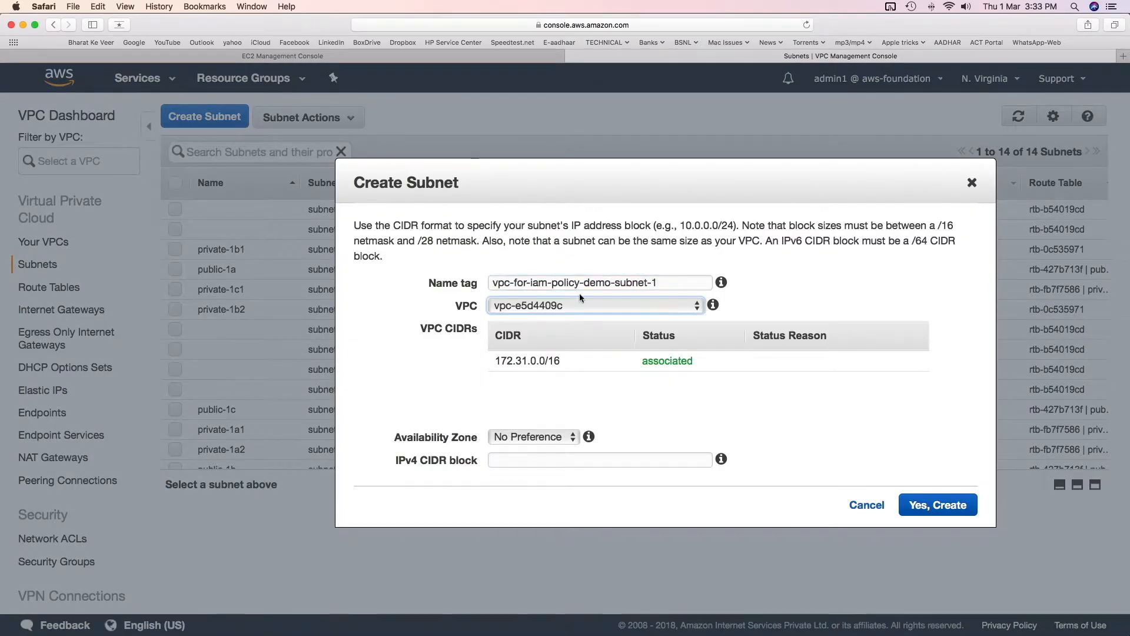
Create the subnet in vpc-for-iam-policy-demo with availability zone us-east-1a and IPv4 CIDR block 11.22.1.0/24
click(580, 304)
click(579, 337)
click(534, 436)
click(518, 452)
click(530, 459)
text(11.22.1.0/24)
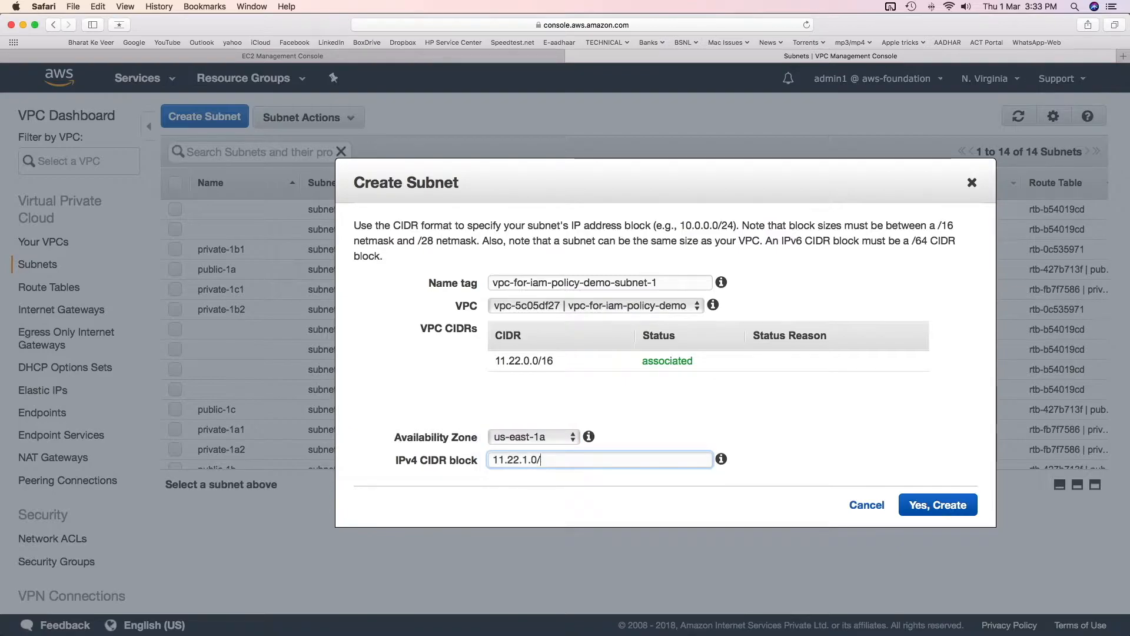
click(923, 508)
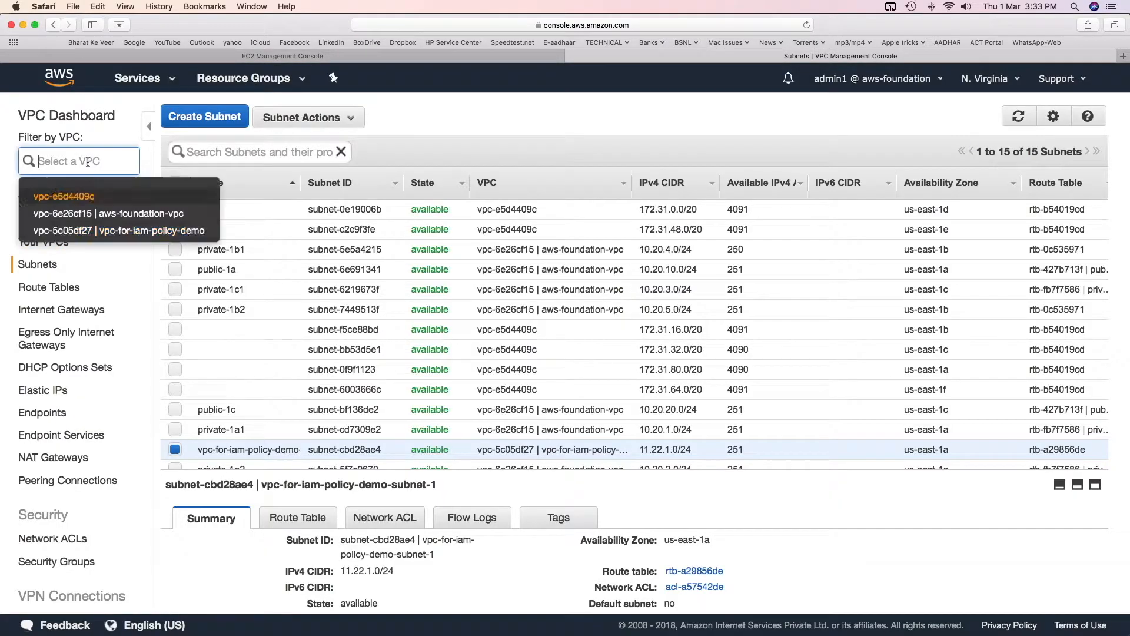
Start a second subnet with the name tag vpc-for-iam-policy-demo-subnet2
click(204, 116)
click(580, 285)
text(vpc-for-iam-policy-demo-)
text(subnet2)
key(Tab)
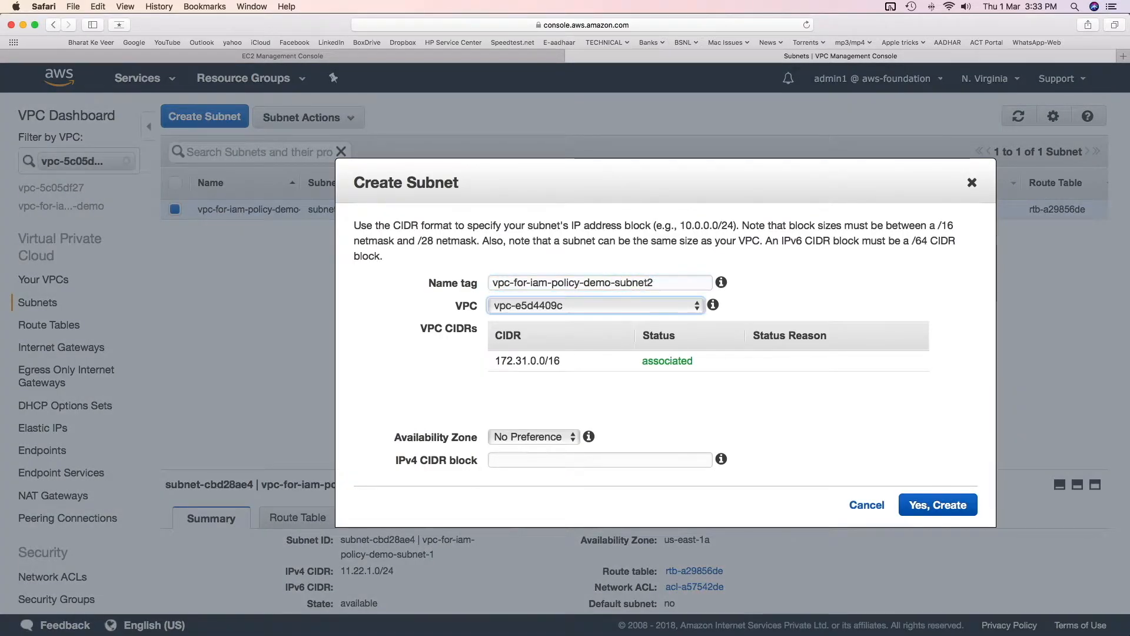
Create the second subnet in vpc-for-iam-policy-demo with availability zone us-east-1b and IPv4 CIDR block 11.22.2.0/24
click(589, 305)
click(587, 340)
click(549, 438)
click(549, 469)
key(Tab)
text(11.22.2.)
text(0/24)
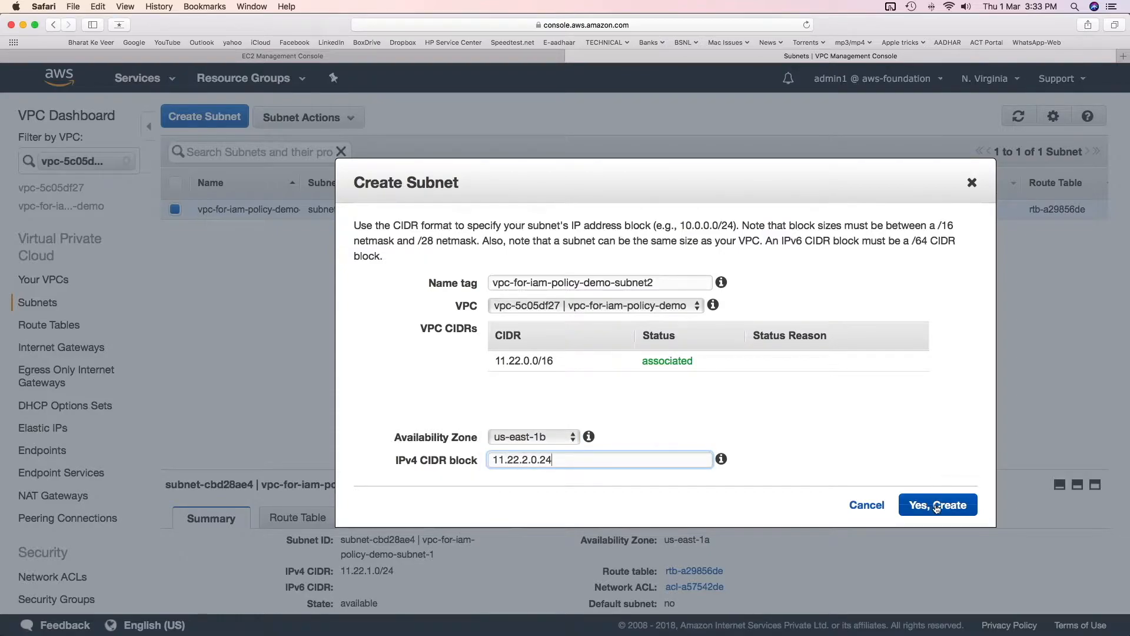
key(BackSpace)
key(BackSpace)
key(BackSpace)
text(/24)
click(948, 509)
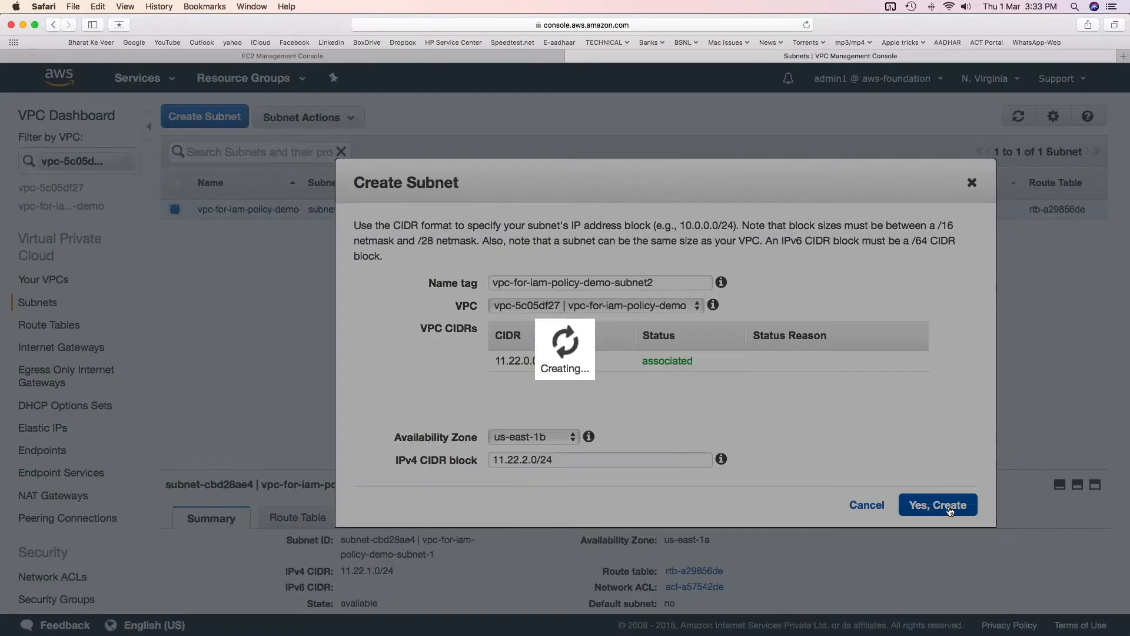
Create a security group named iam-policy-demo-sg with description sg-for-iam-policy-demo in the vpc-for-iam-policy-demo VPC
scroll(59, 530, down, 3)
click(56, 489)
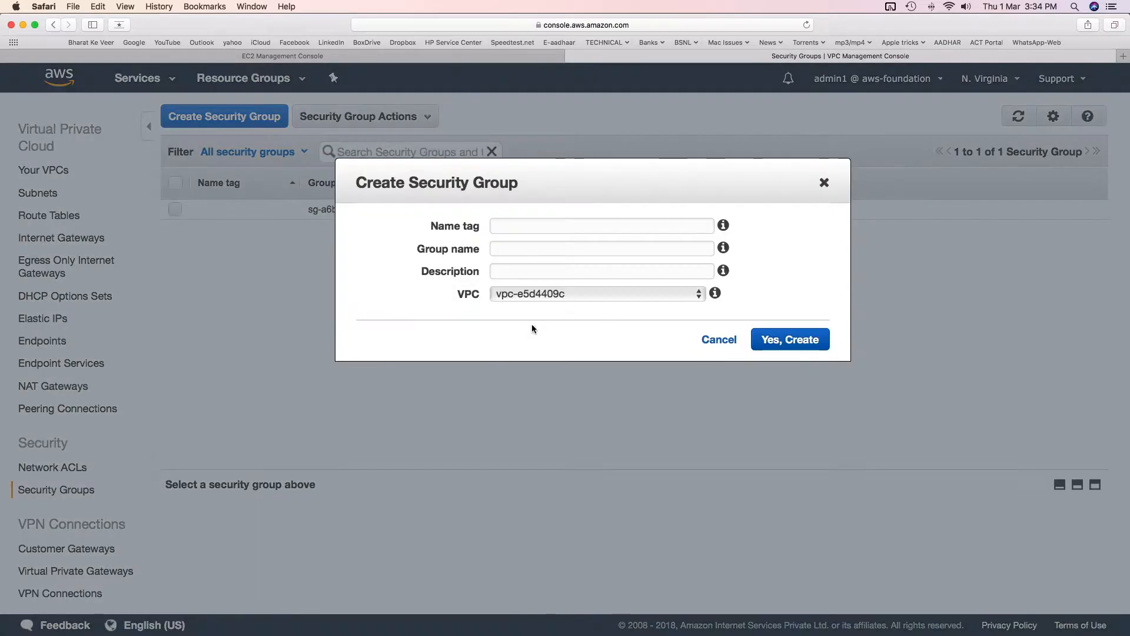
click(660, 226)
key(super+v)
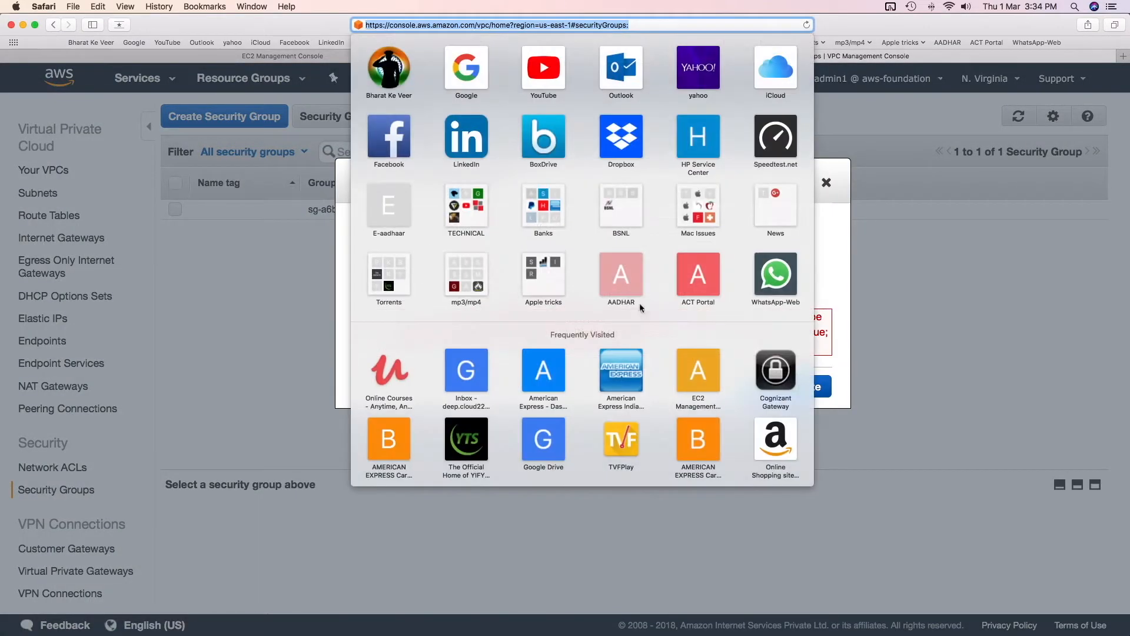
click(792, 386)
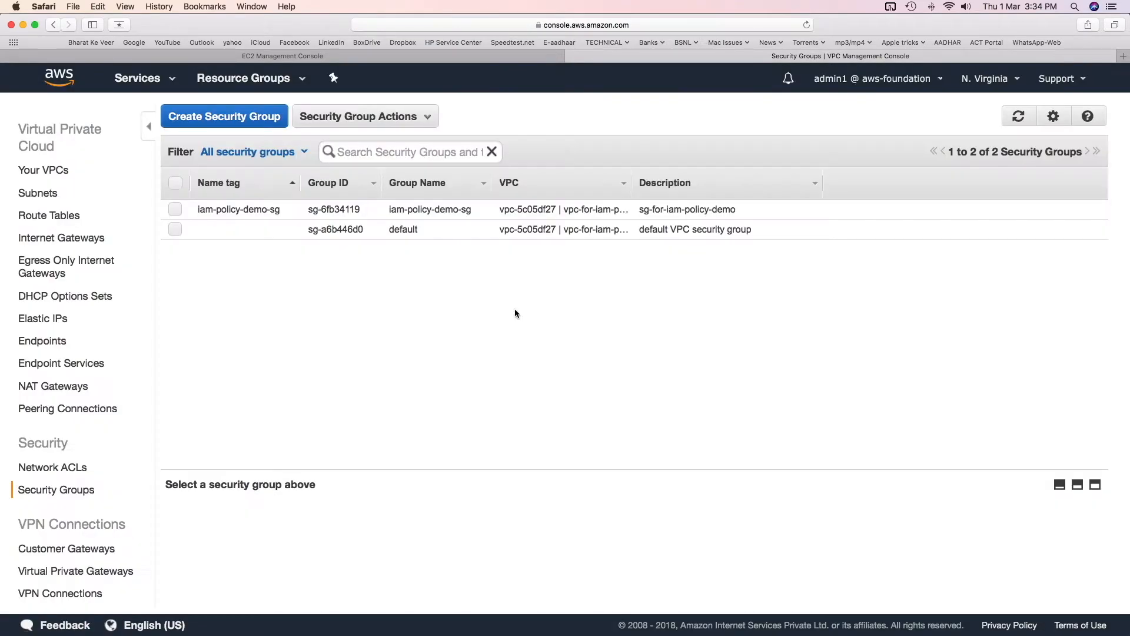
Create a network ACL named ism-policy-demo-nacl in the vpc-for-iam-policy-demo VPC
click(53, 466)
click(220, 116)
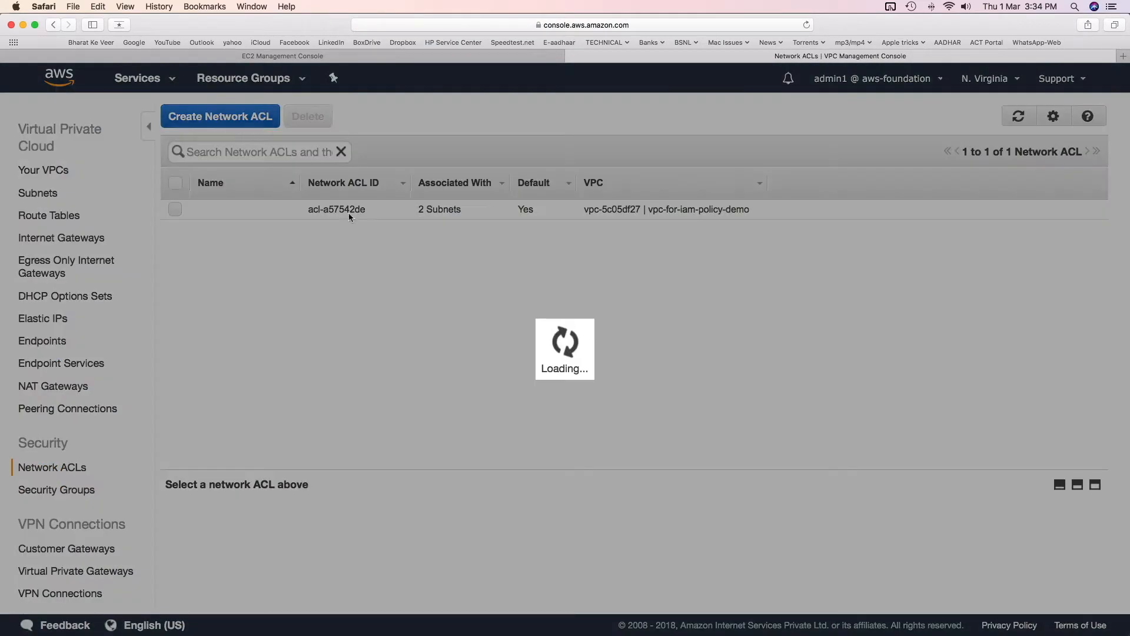
text(iam-policy)
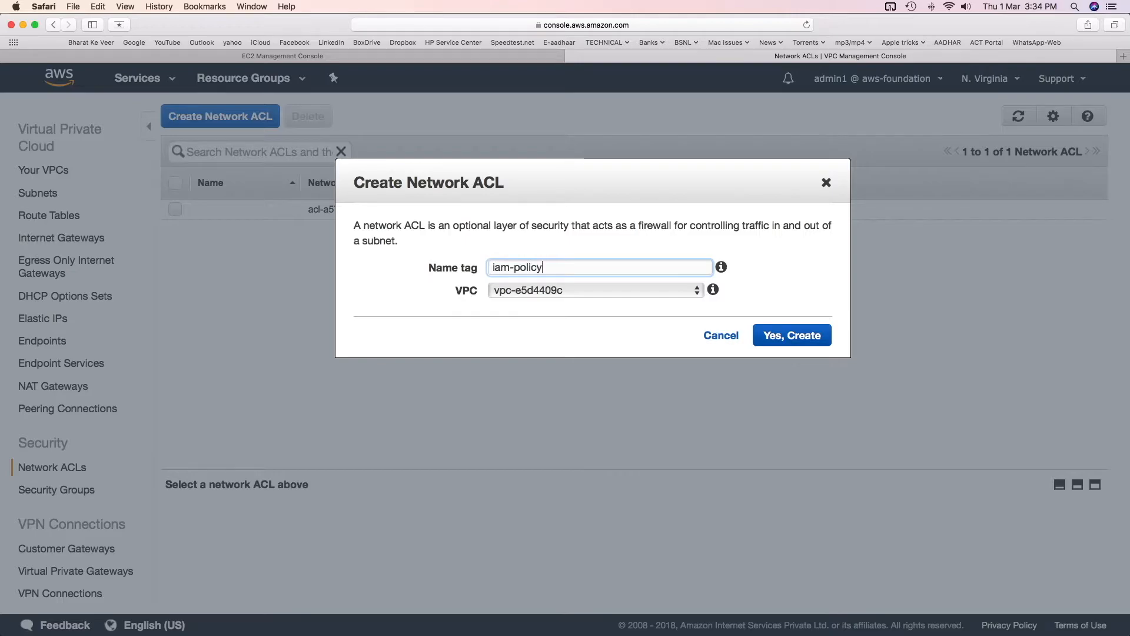
text(-demo-nacl)
click(548, 290)
click(589, 323)
click(792, 335)
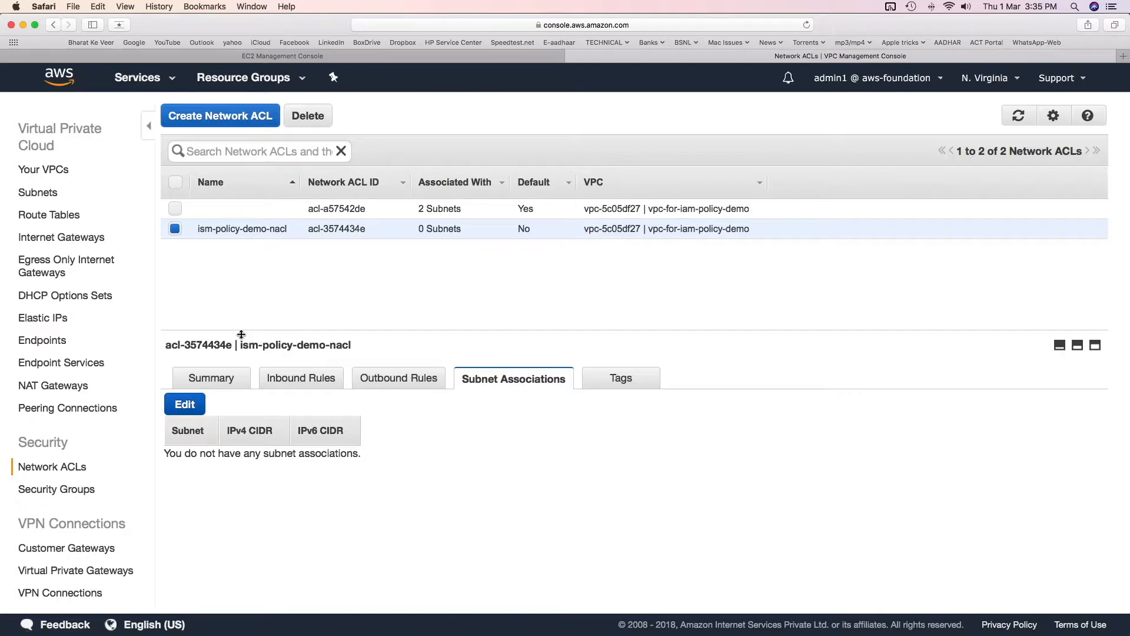
Associate vpc-for-iam-policy-demo-subnet-1 with the ism-policy-demo-nacl network ACL and save
click(184, 405)
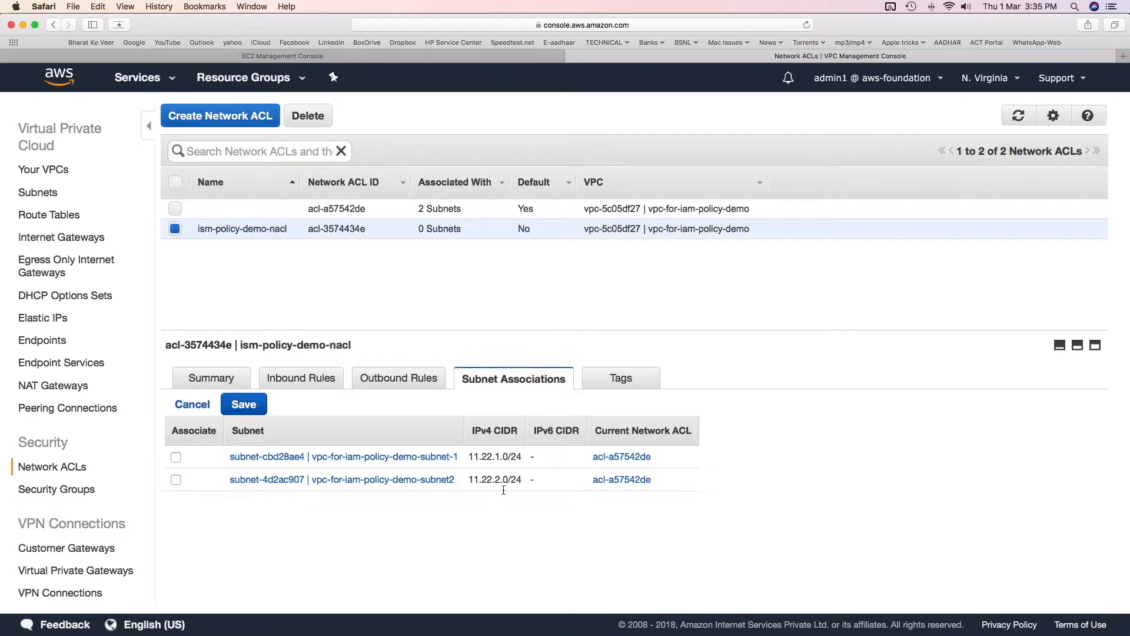
click(180, 456)
click(244, 403)
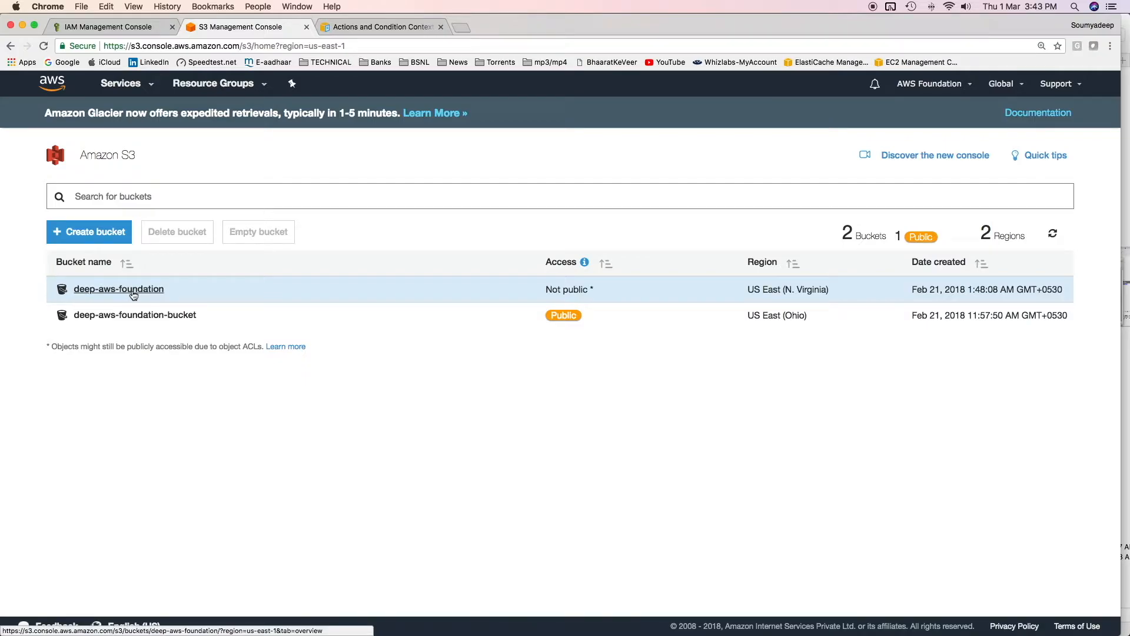
Open the bucket policy in the permissions of the deep-aws-foundation bucket
click(134, 294)
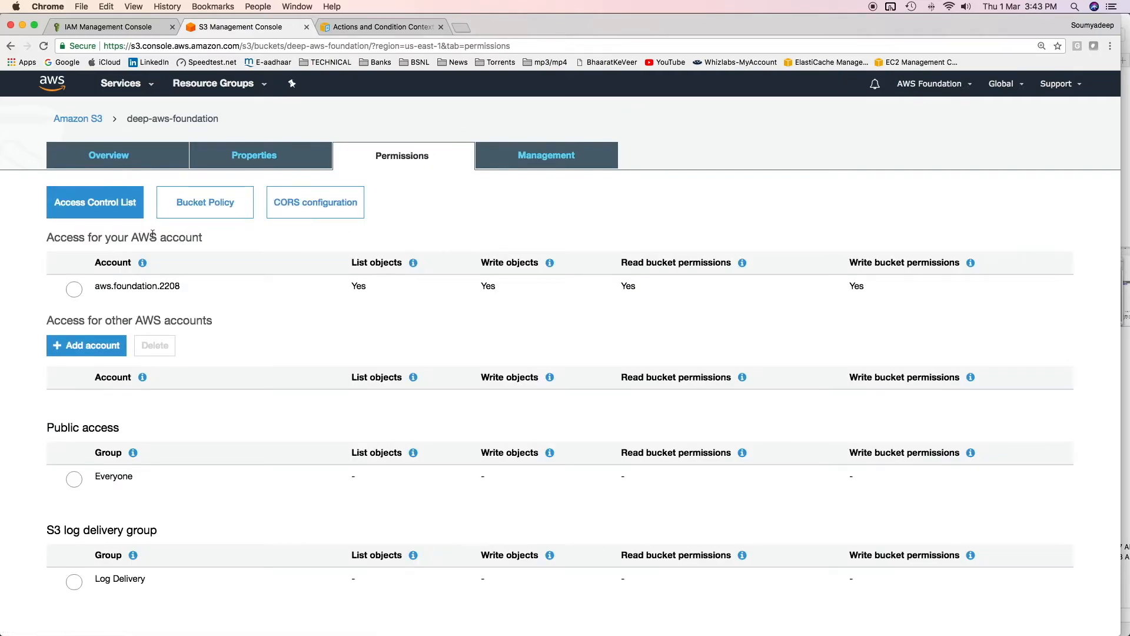
click(205, 203)
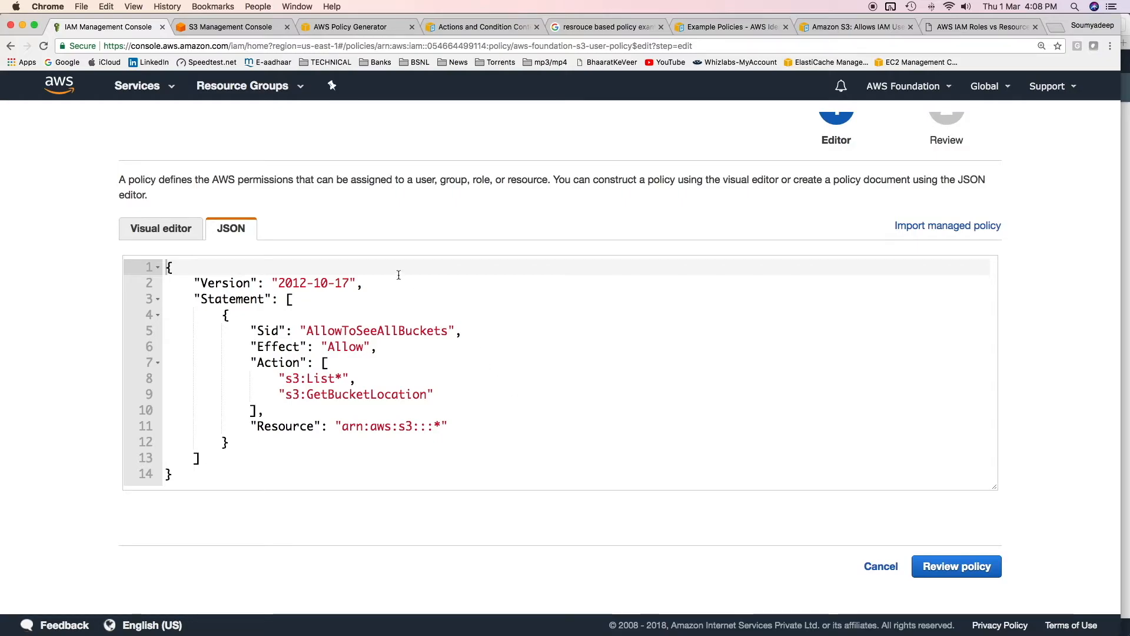
Go through the Sid, actions and resource in the JSON of aws-foundation-s3-user-policy and proceed to the policy review
double_click(331, 330)
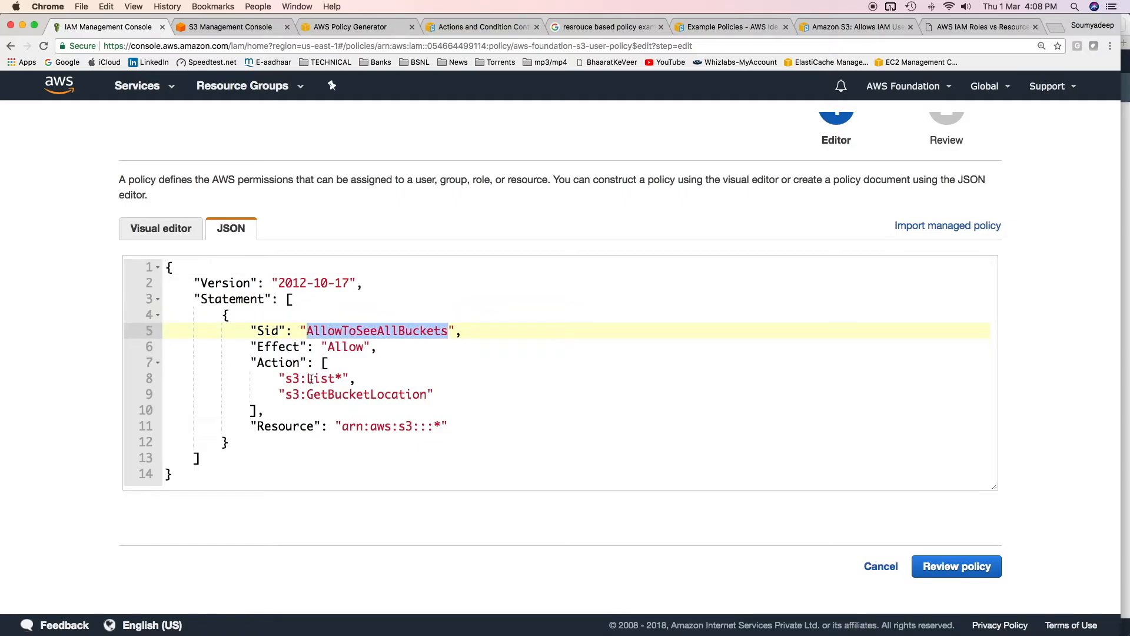
click(312, 377)
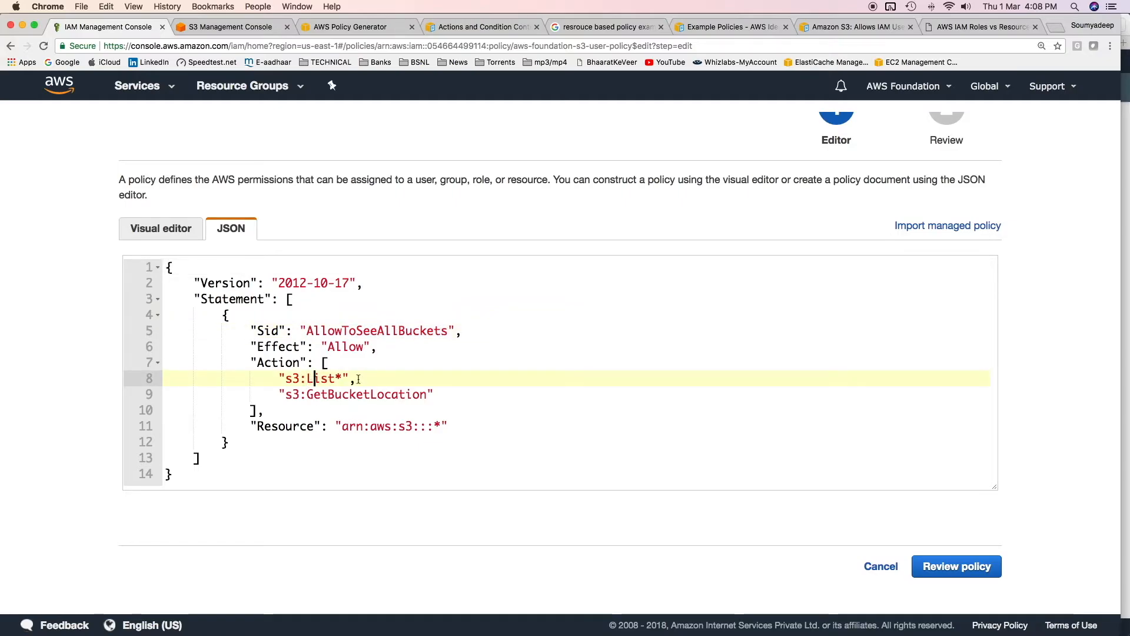
click(343, 394)
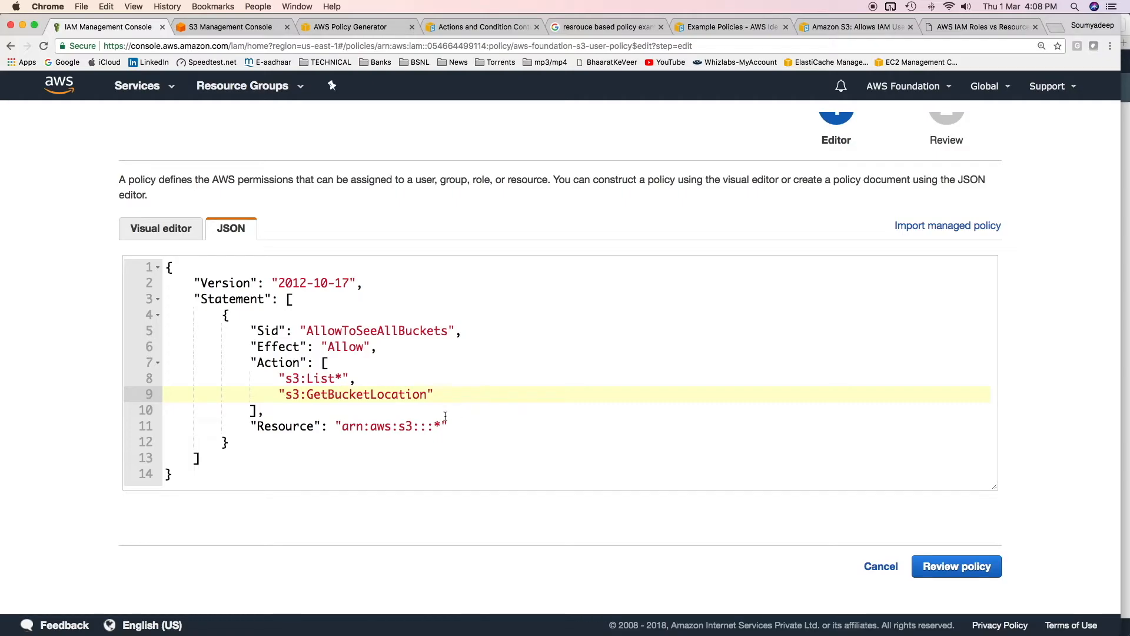
drag(428, 426, 455, 427)
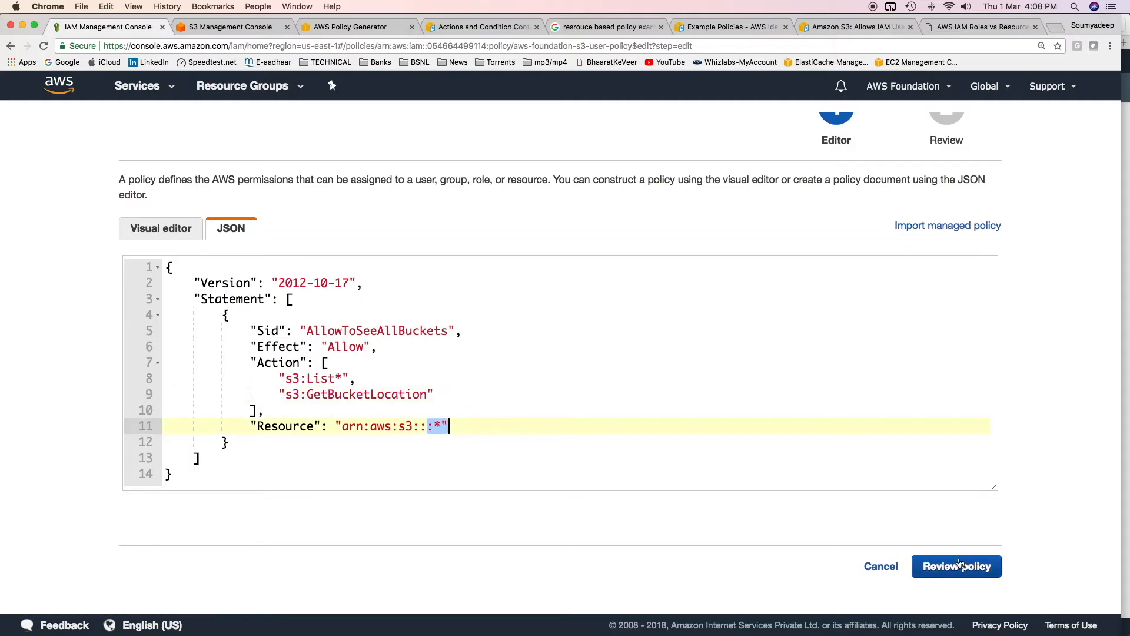
click(977, 568)
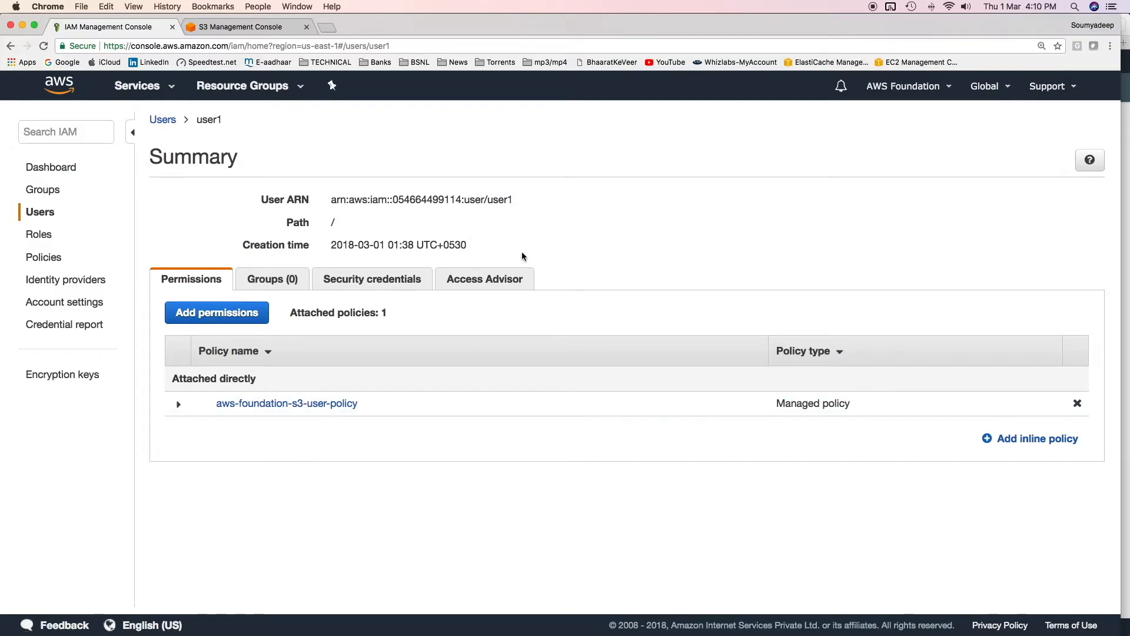
Check user1's bucket list in Safari and examine the principal, actions and resource of the deep-aws-foundation bucket policy in Chrome
key(super+Tab)
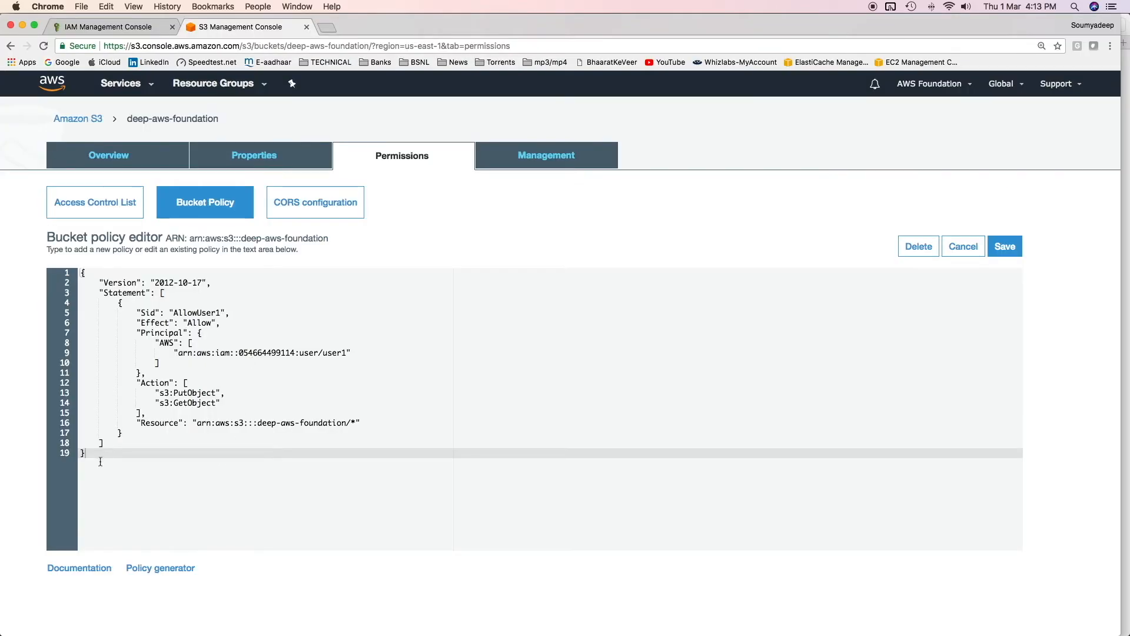
drag(100, 462, 91, 273)
key(super+c)
click(353, 485)
click(159, 393)
click(181, 404)
click(189, 392)
click(195, 405)
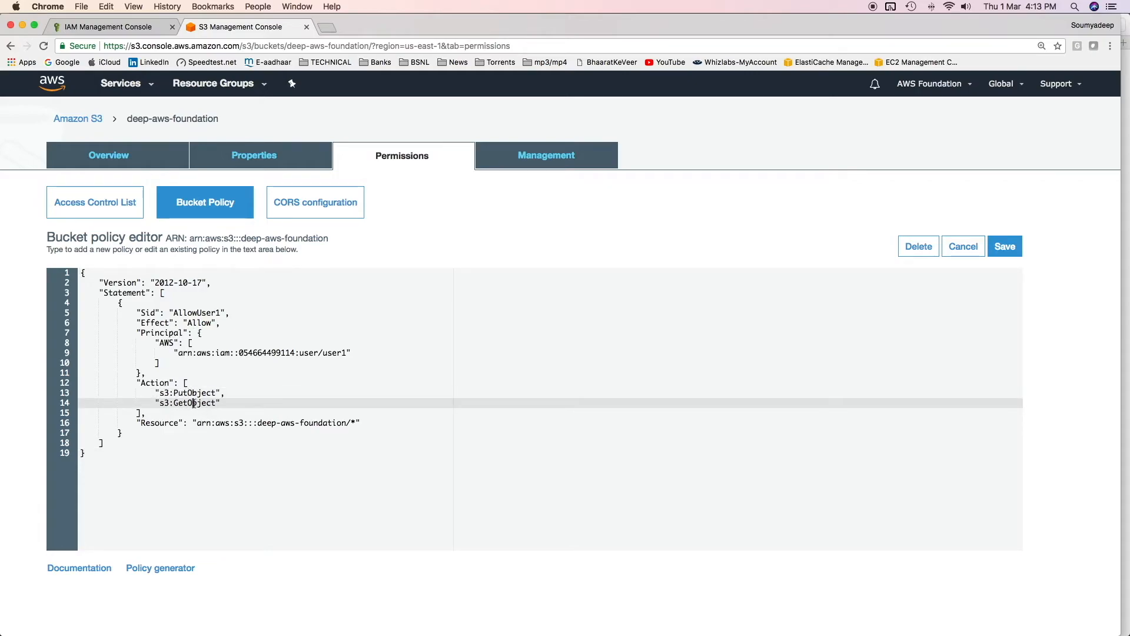
drag(259, 422, 348, 423)
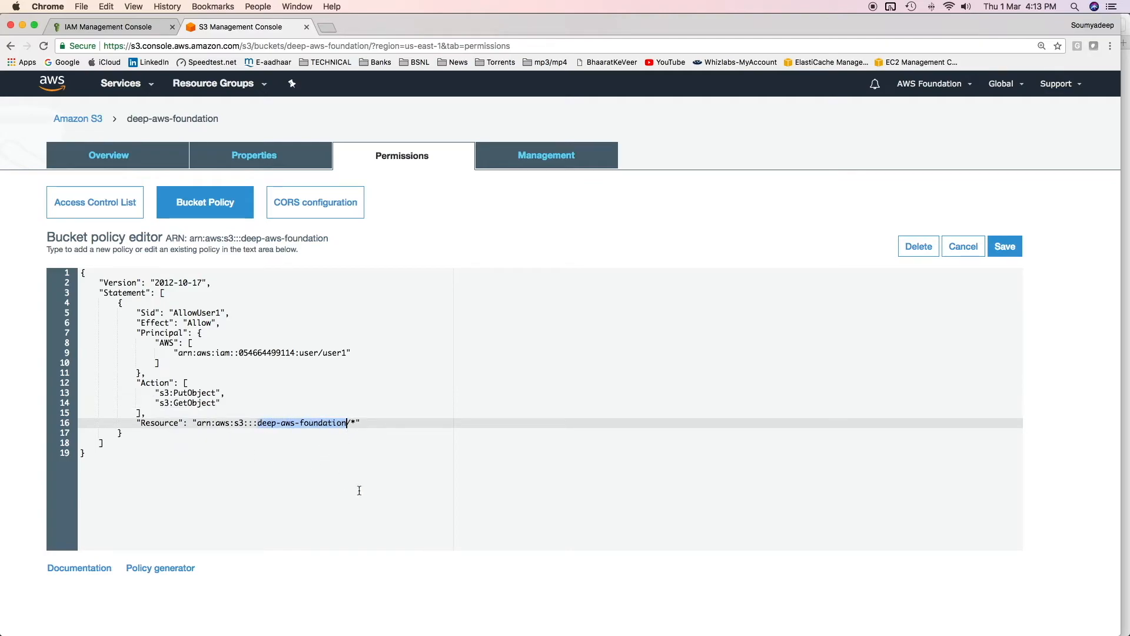
click(328, 352)
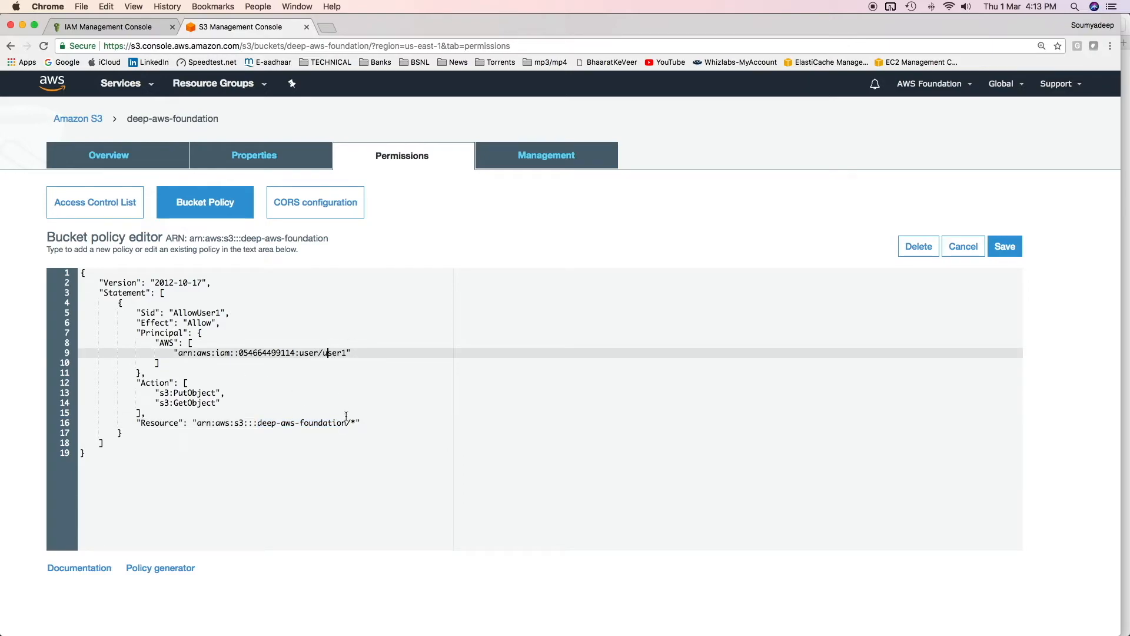
drag(257, 423, 346, 423)
click(359, 468)
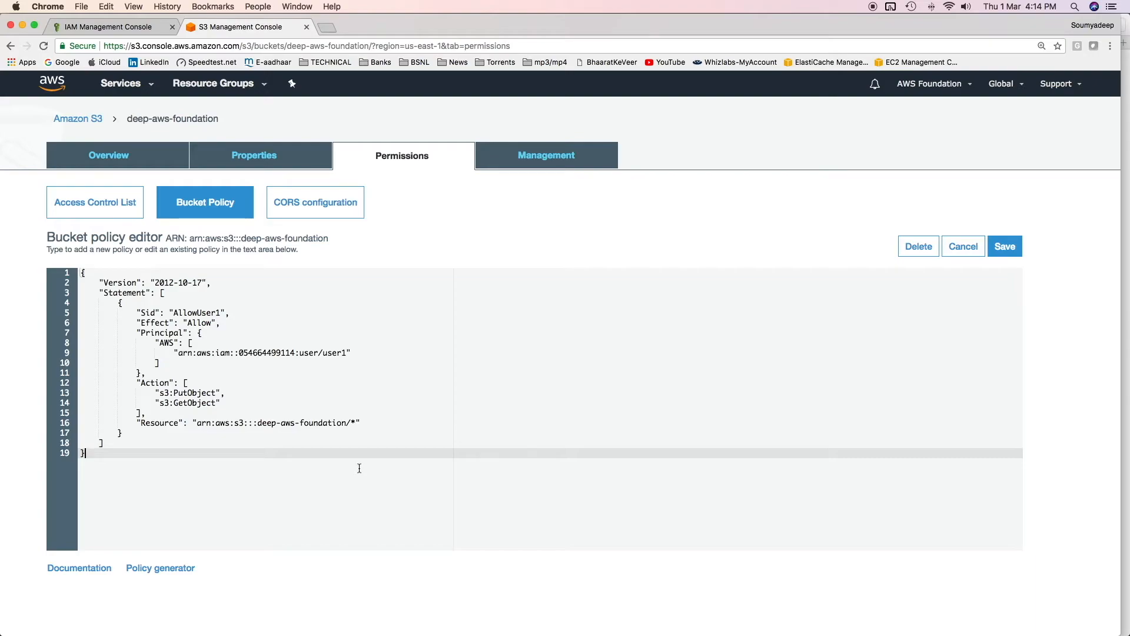
click(361, 444)
click(151, 333)
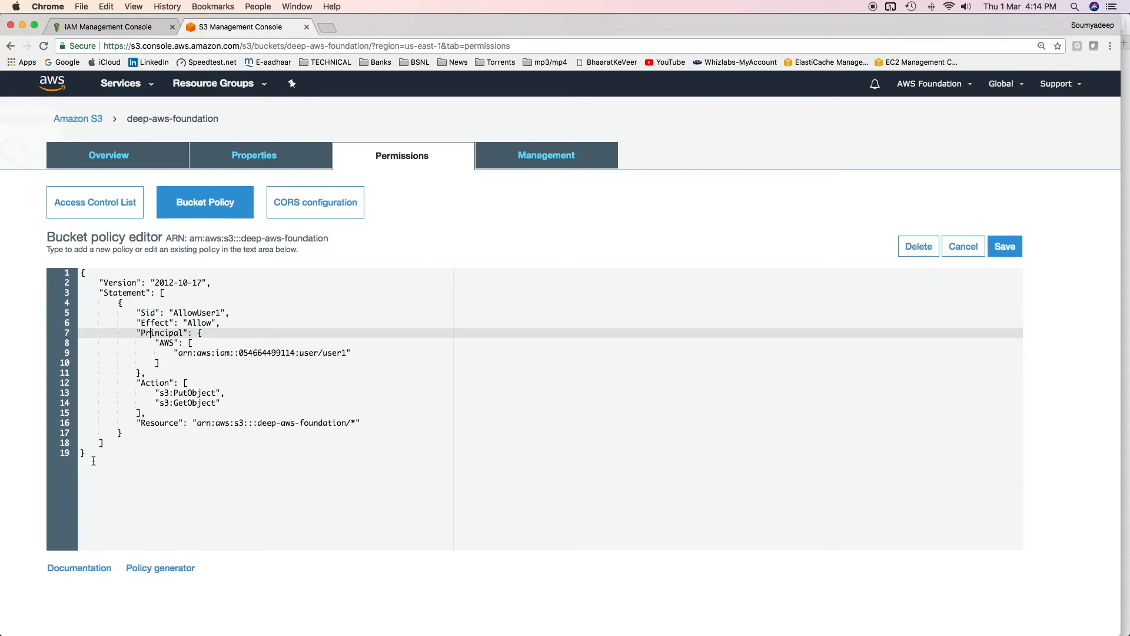
drag(95, 464, 63, 238)
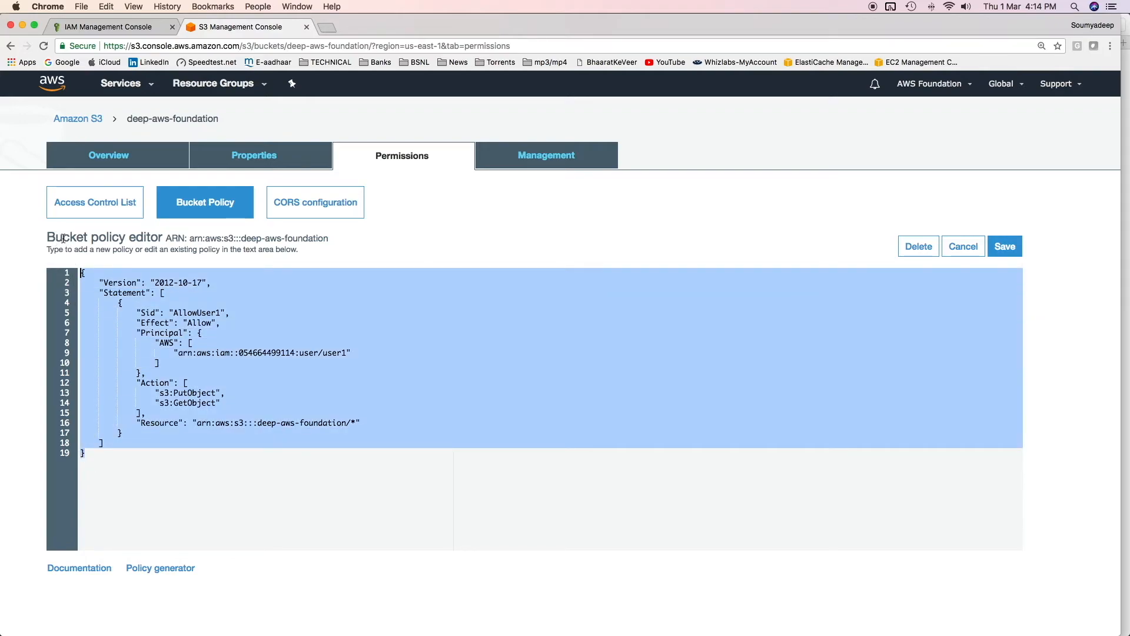
key(super+v)
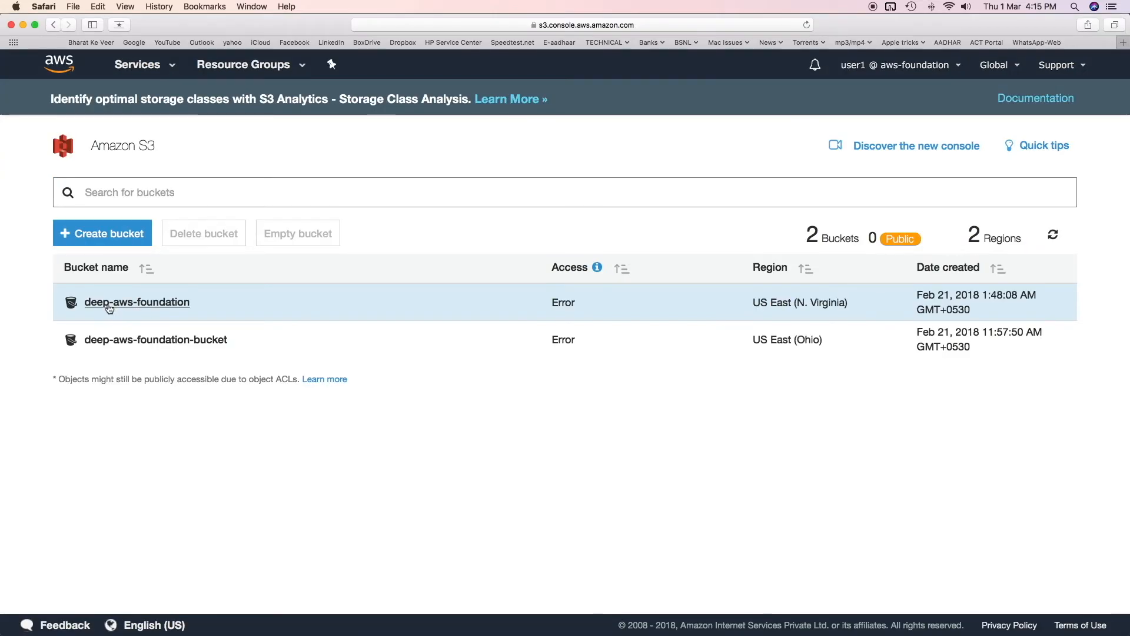
In Safari as user1, upload andromeda_galaxy-2560x1440.jpg from the HD Wallpapers folder to the deep-aws-foundation bucket
click(148, 303)
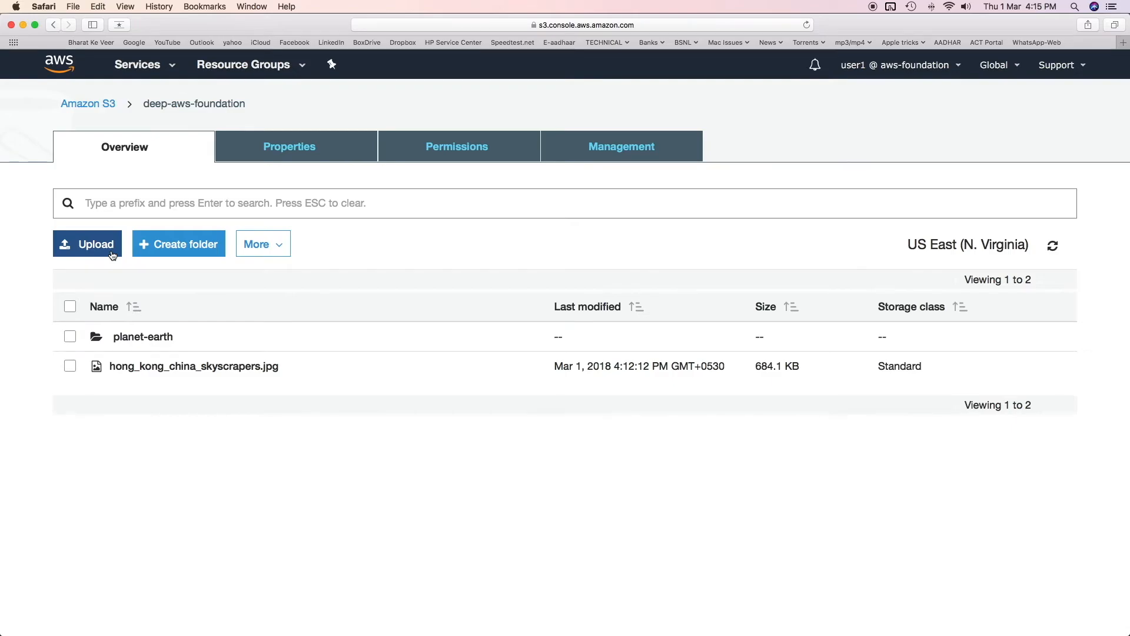
click(112, 254)
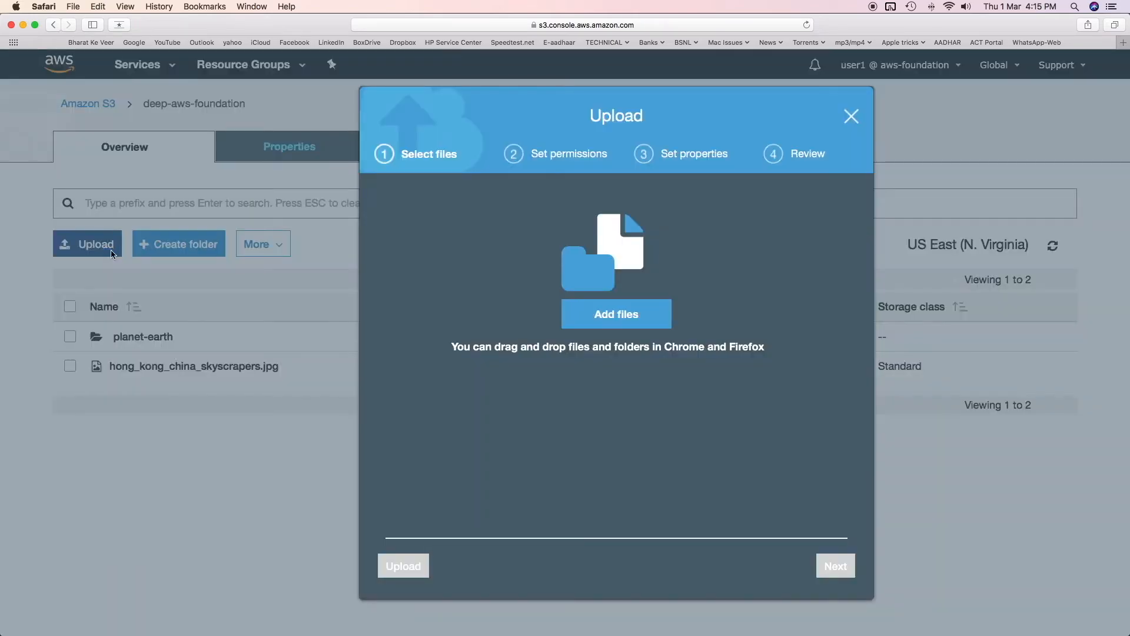
click(616, 326)
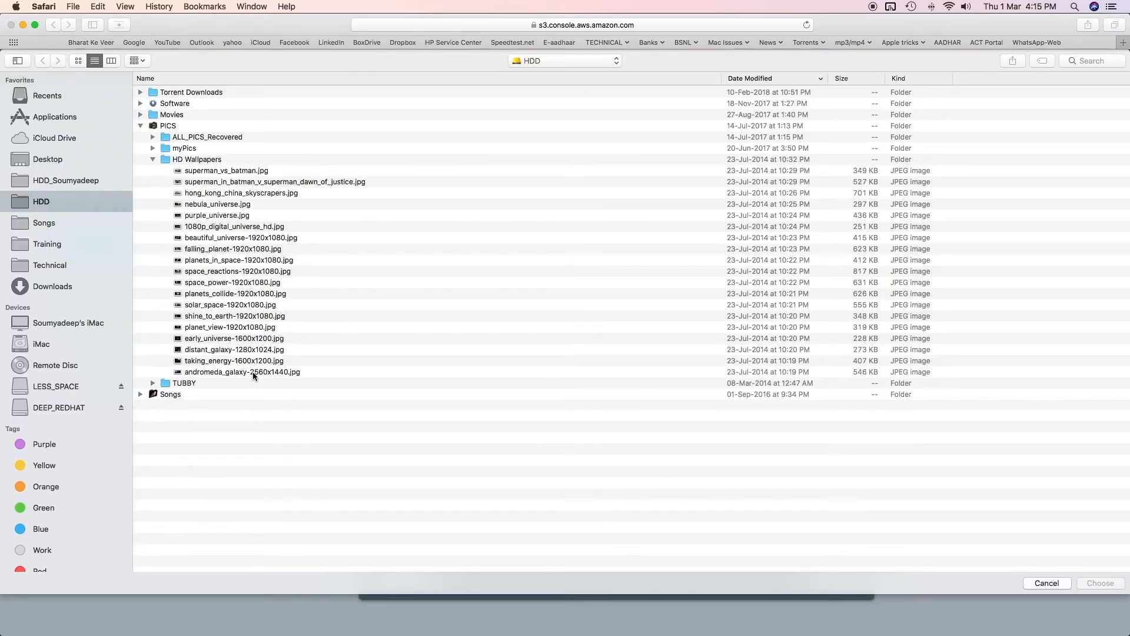
click(253, 372)
click(1101, 586)
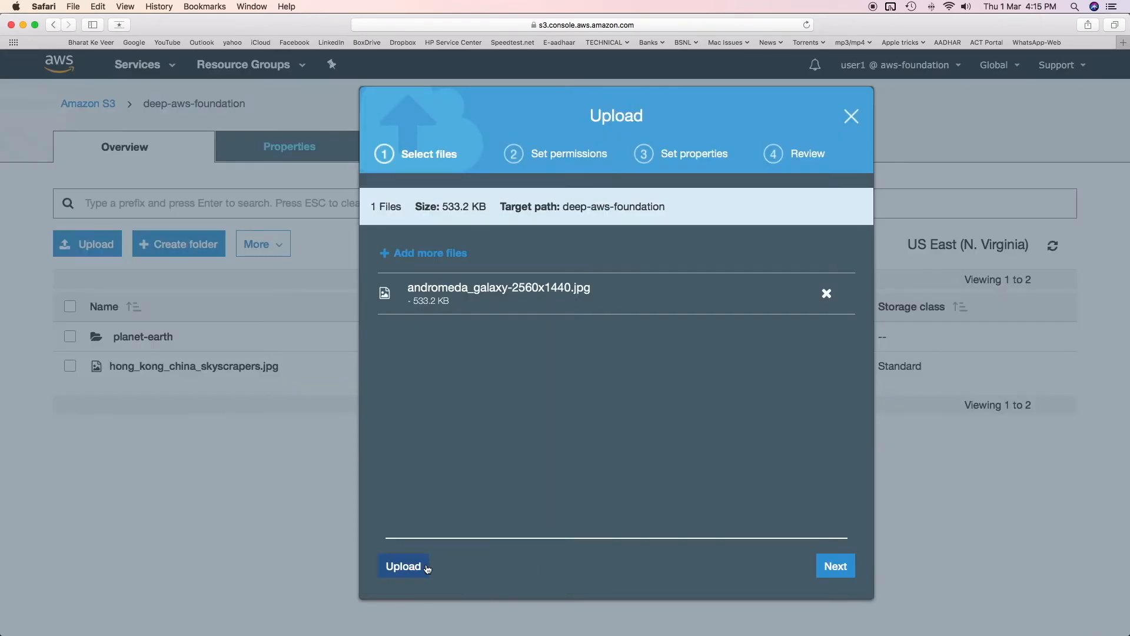
click(388, 567)
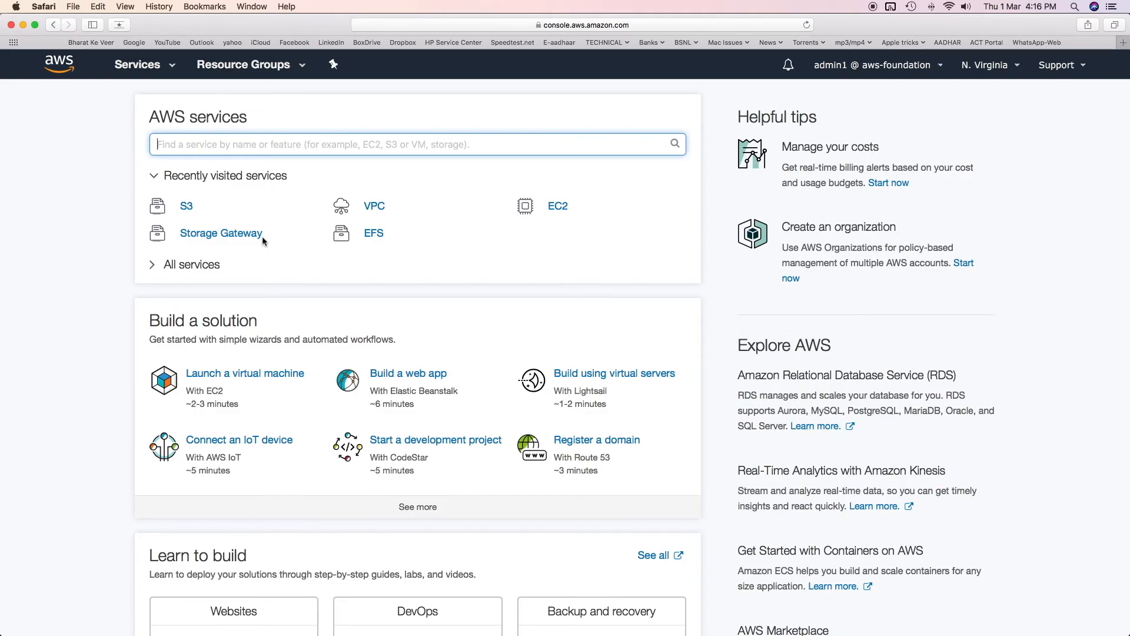
Switch to the IAM console in Chrome and examine admin1's user ARN and the attached aws-foundation-s3-user-policy
key(super+Tab)
double_click(495, 199)
click(495, 199)
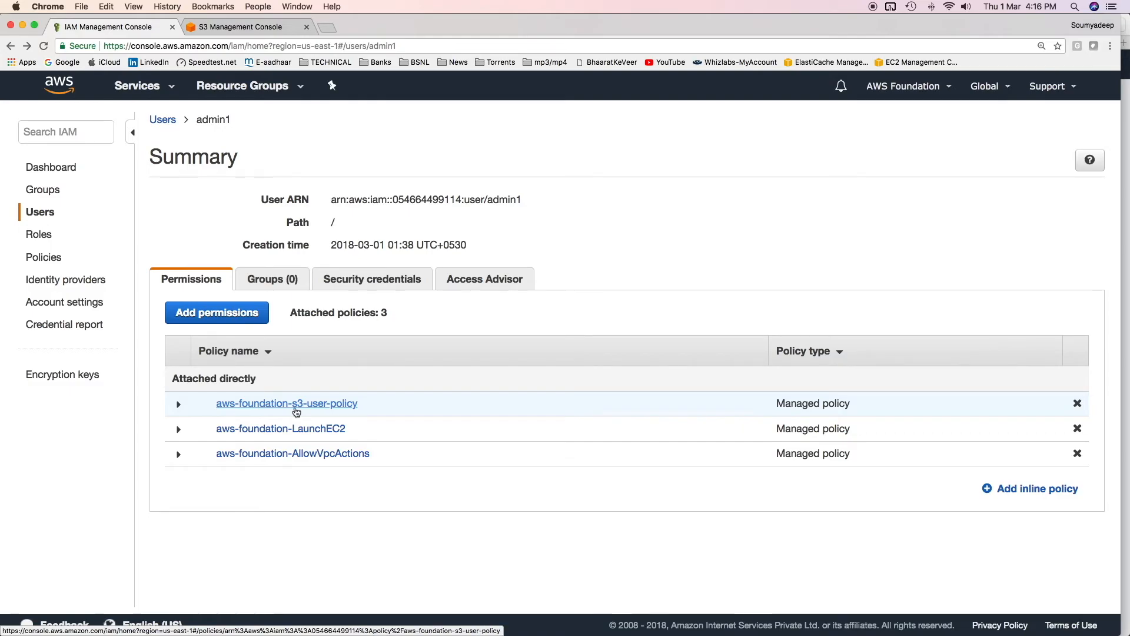
click(296, 406)
double_click(356, 410)
click(433, 411)
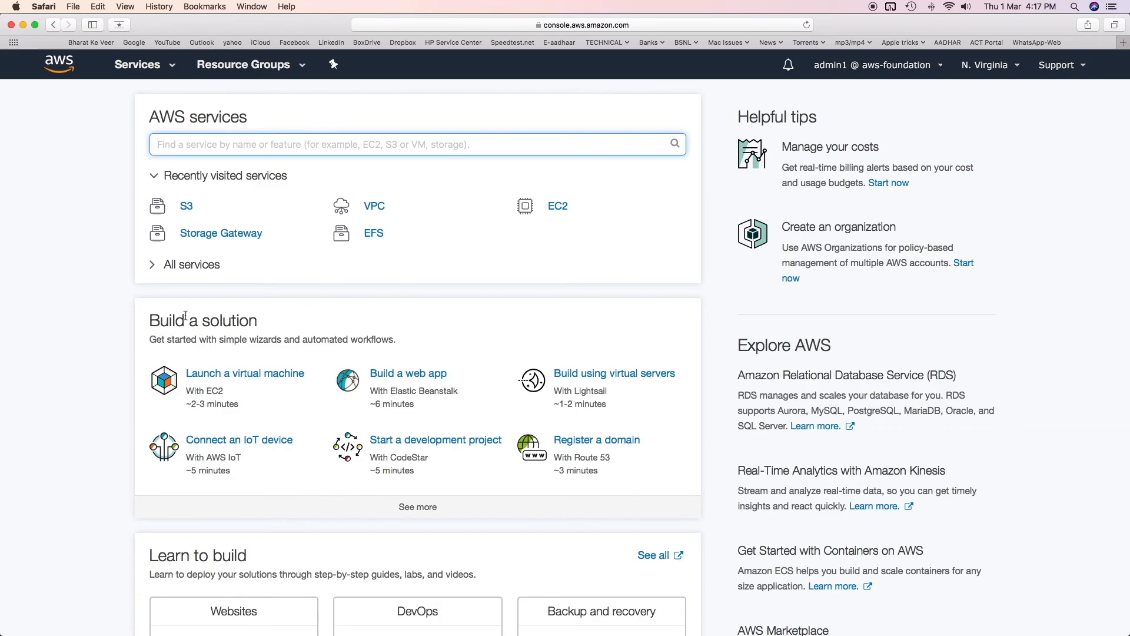
In Safari as admin1, open the deep-aws-foundation bucket in S3 and try to upload a file to it
click(187, 205)
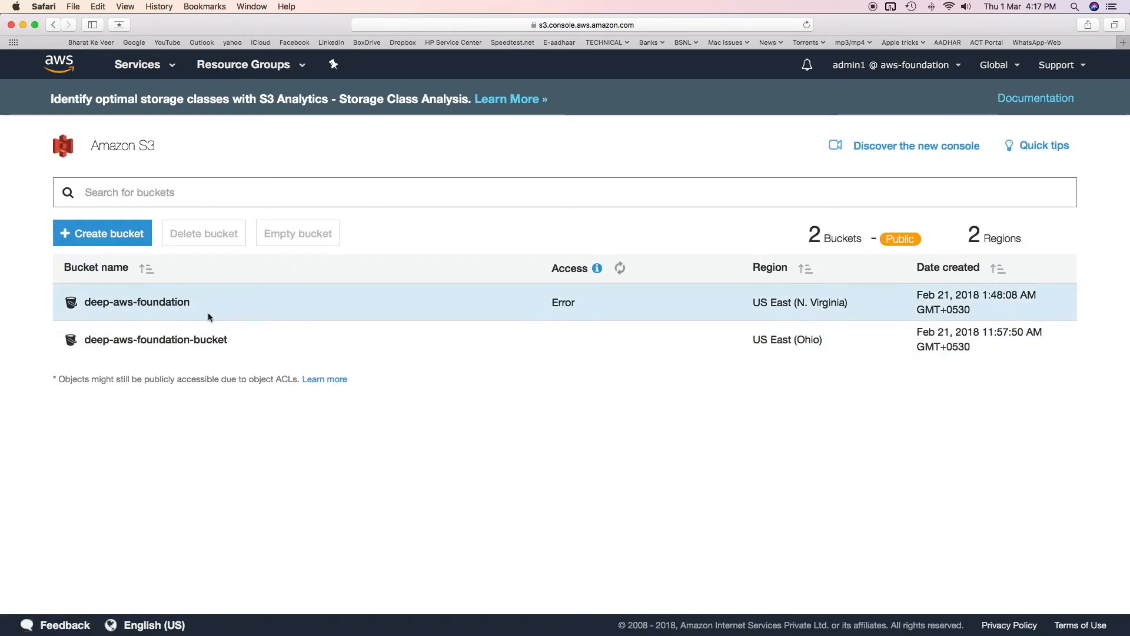
click(157, 303)
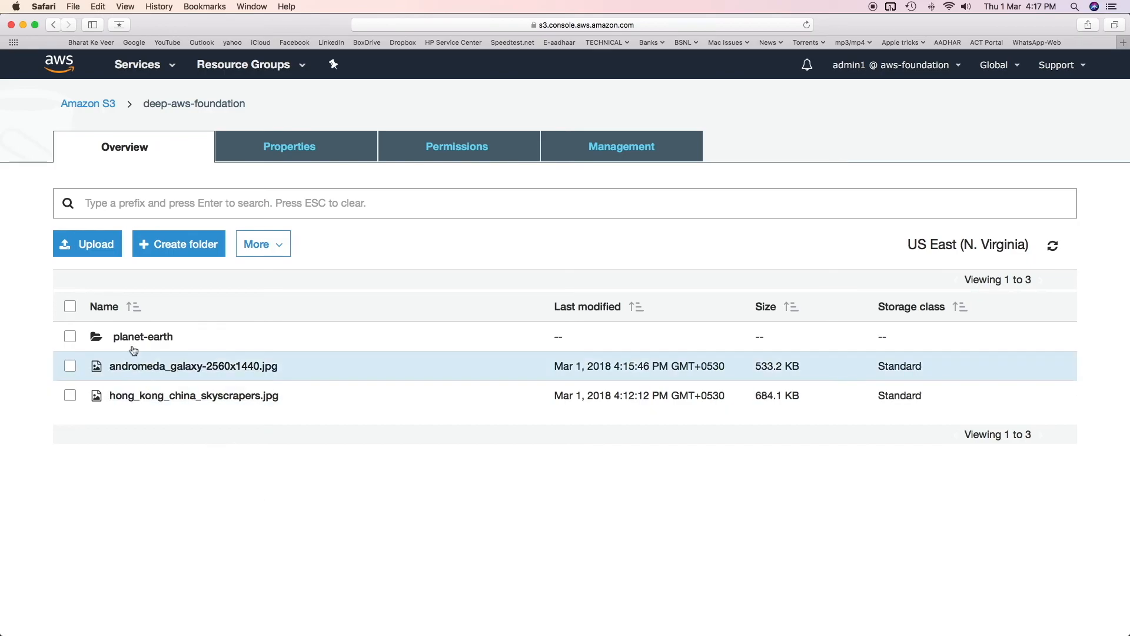
click(93, 252)
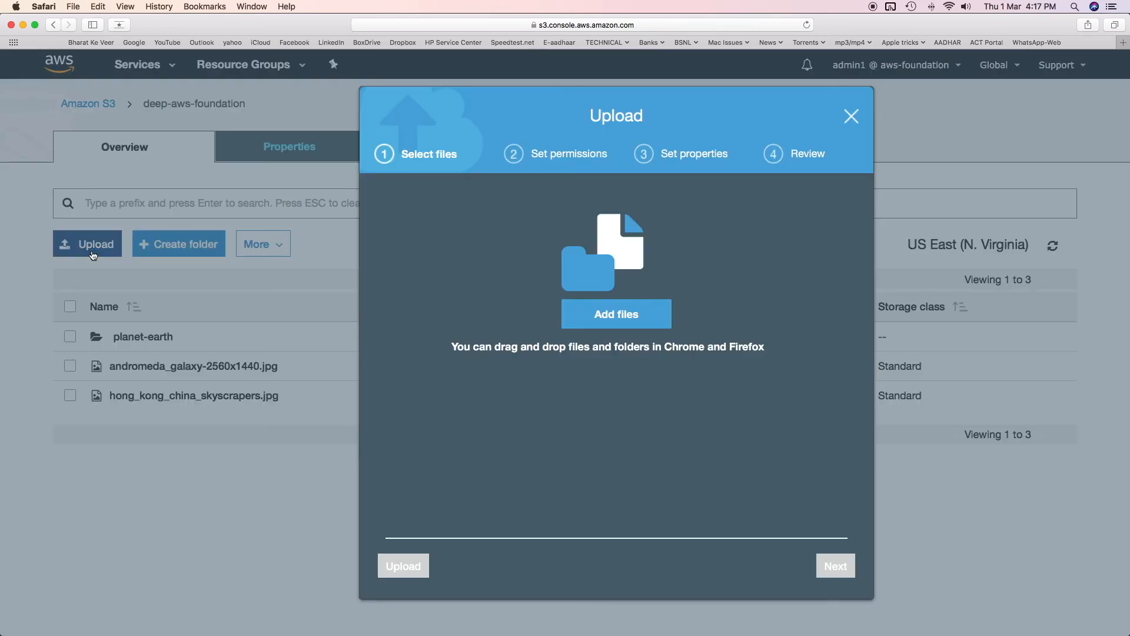
click(580, 325)
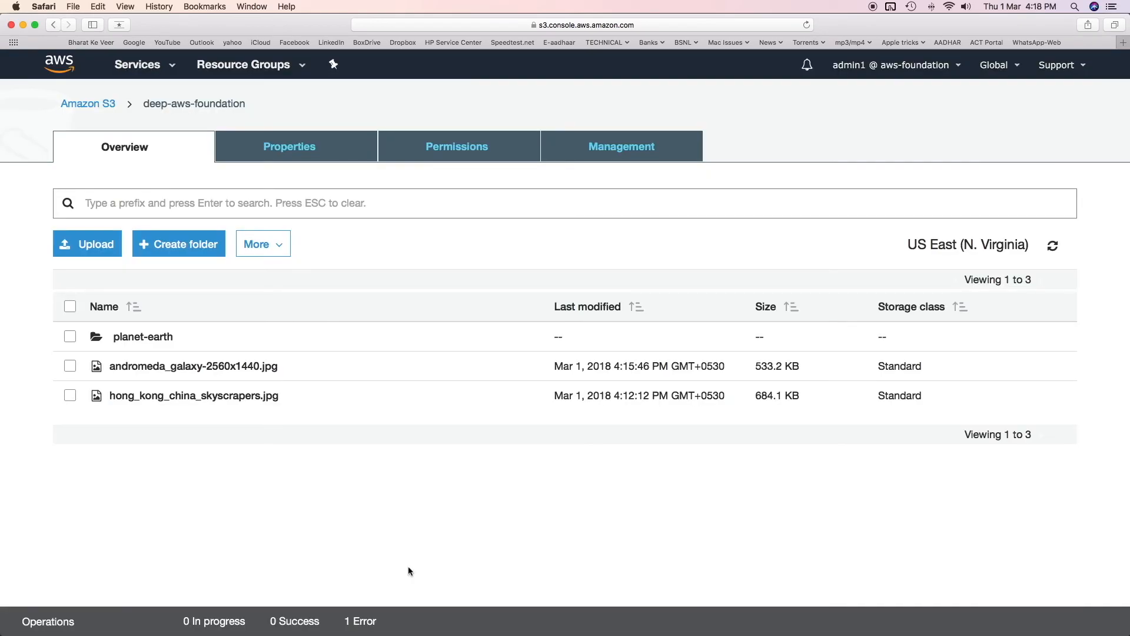
Show the error details of admin1's upload and refresh the object list of the deep-aws-foundation bucket
scroll(408, 568, down, 3)
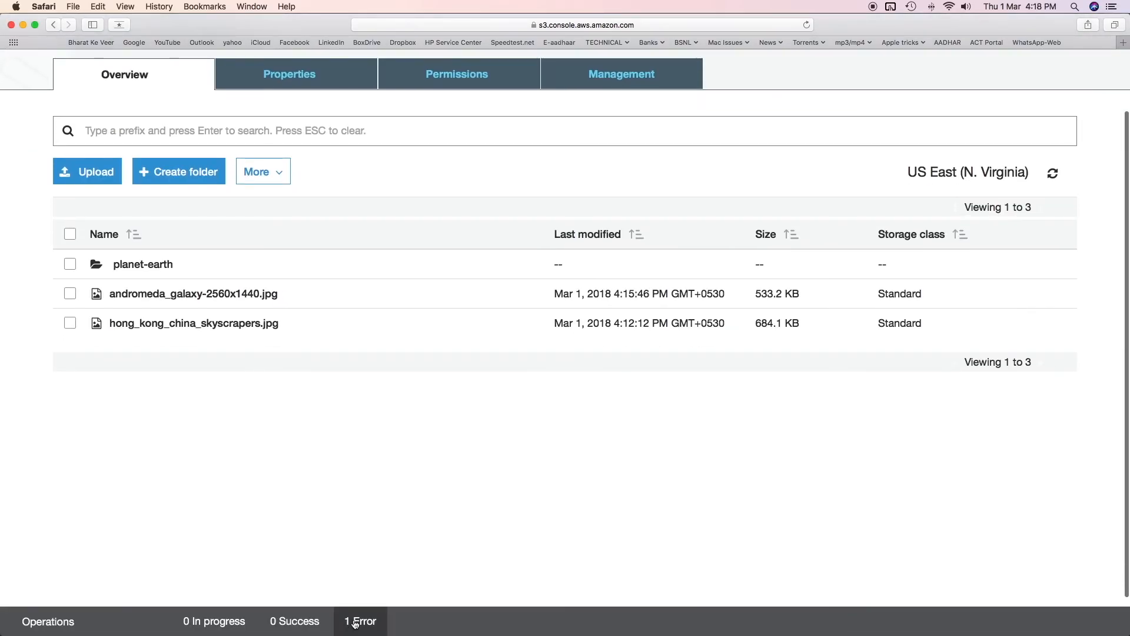
click(355, 623)
click(1052, 179)
click(1053, 179)
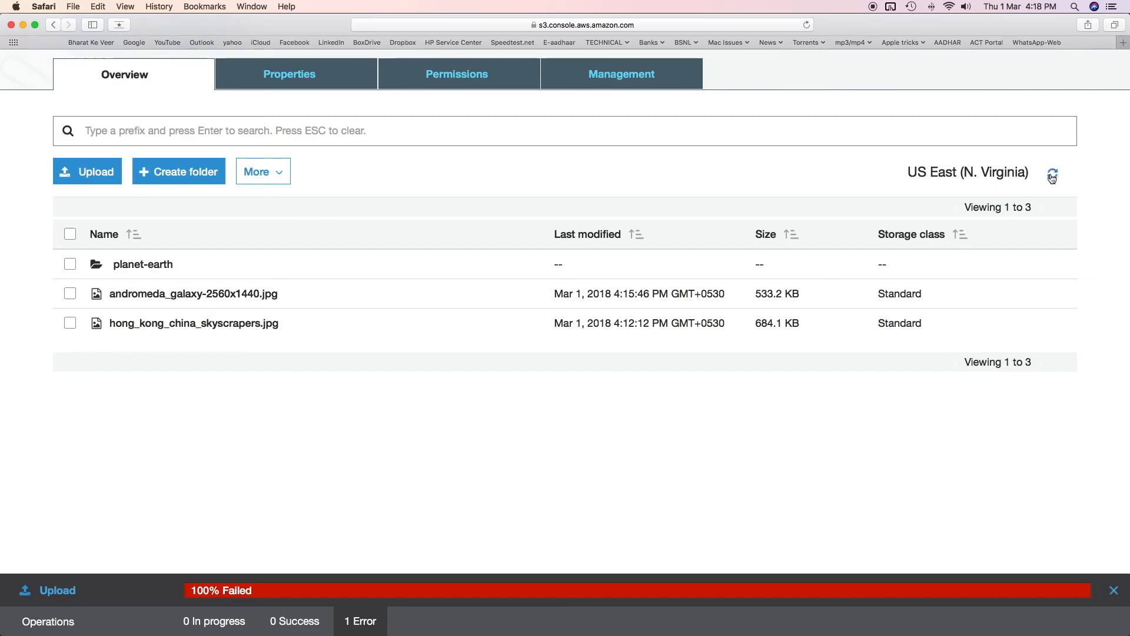
scroll(331, 481, up, 3)
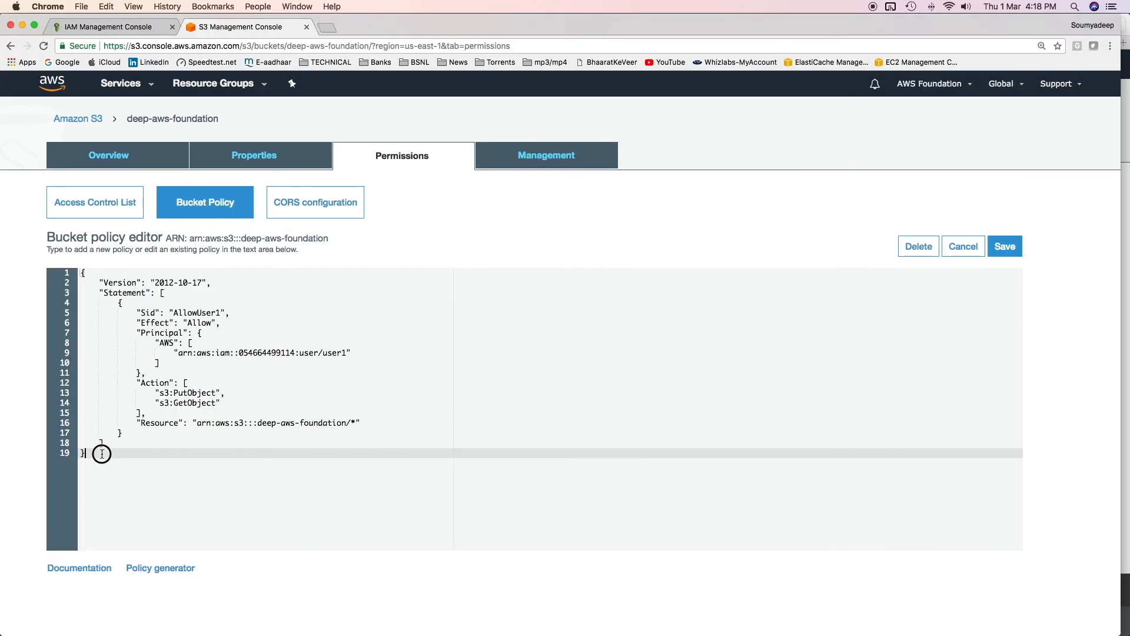
Recheck in the Chrome bucket policy editor which user, object actions and bucket the AllowUser1 statement covers
drag(93, 453, 84, 271)
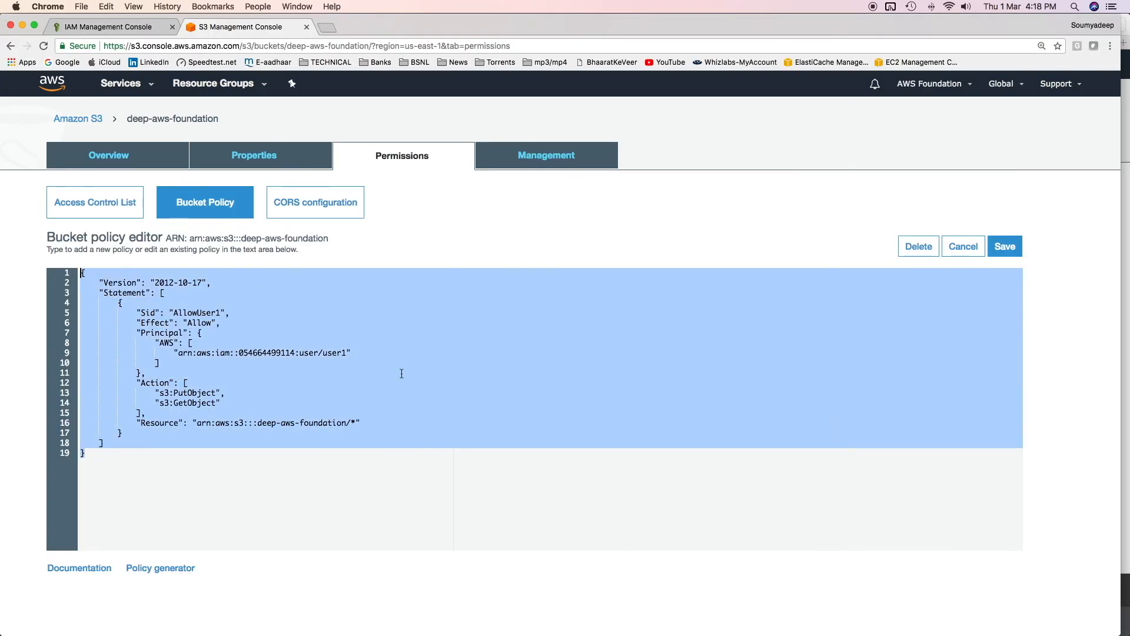
click(272, 355)
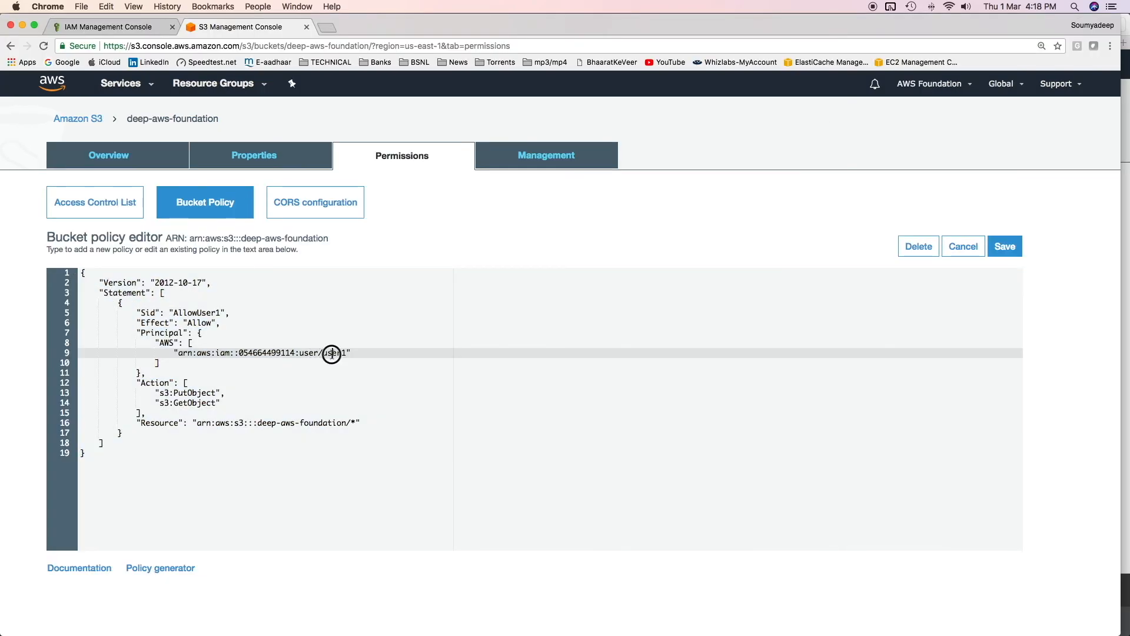
drag(170, 392, 146, 403)
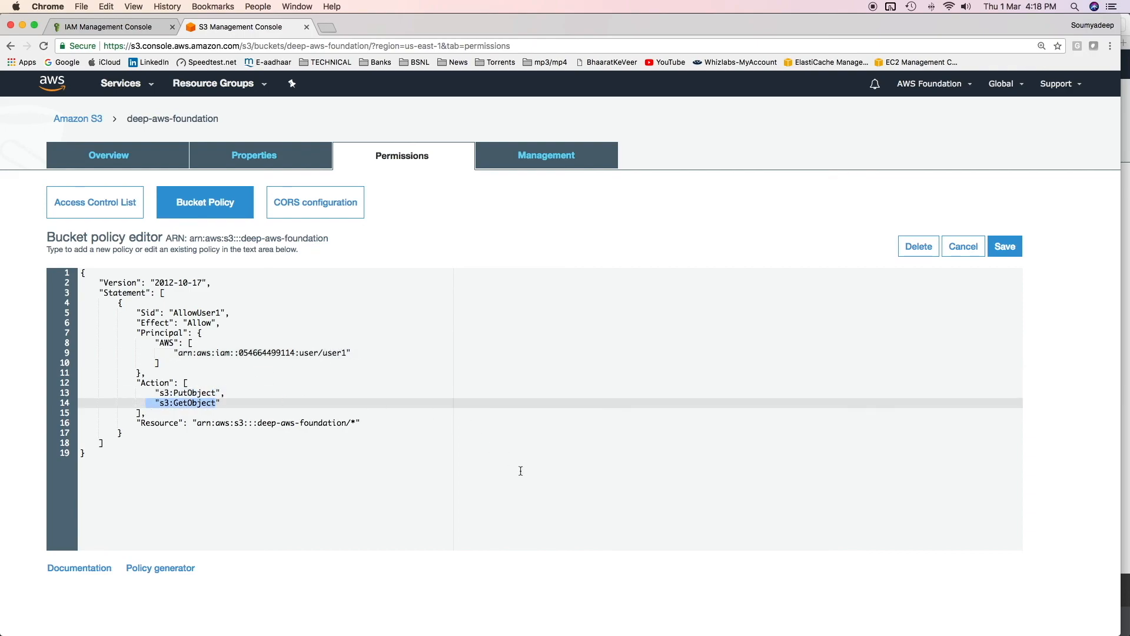
drag(258, 423, 352, 422)
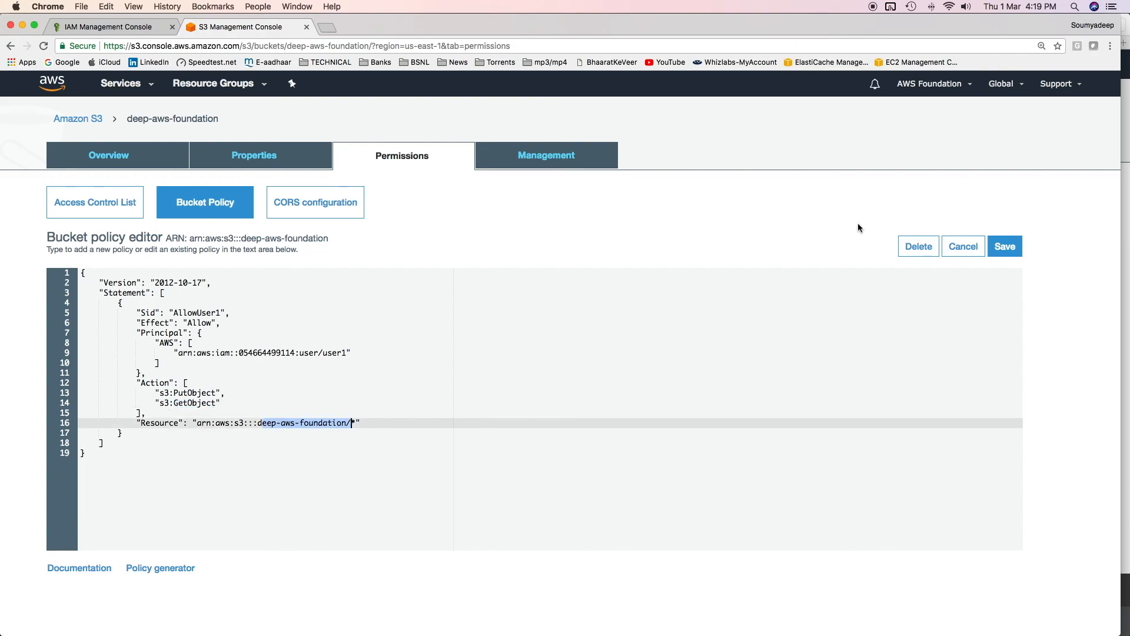